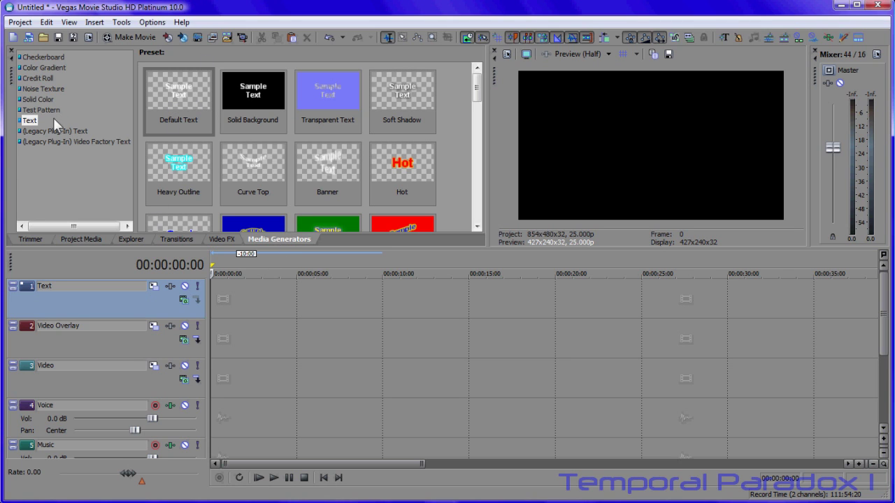
Add a Default Text clip to the Text track and make its text colour blue
{"action": "left_click_drag", "start_coordinate": [182, 91], "coordinate": [221, 308]}
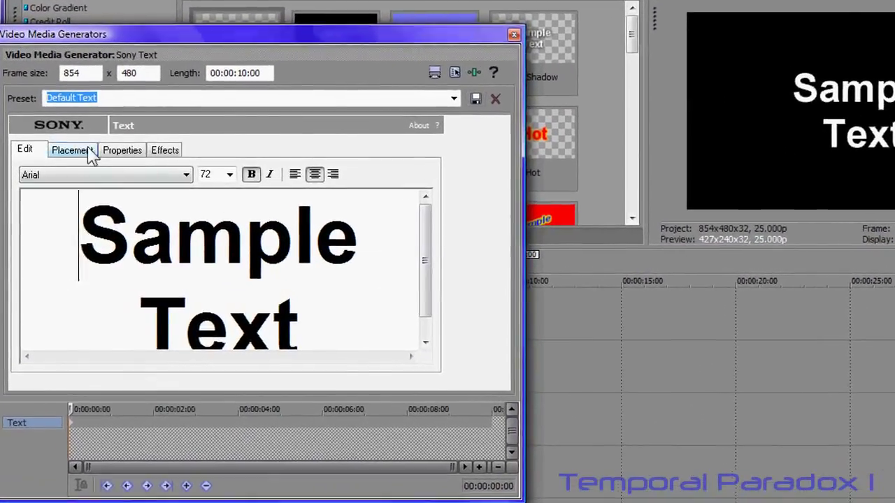
{"action": "left_click", "coordinate": [122, 151]}
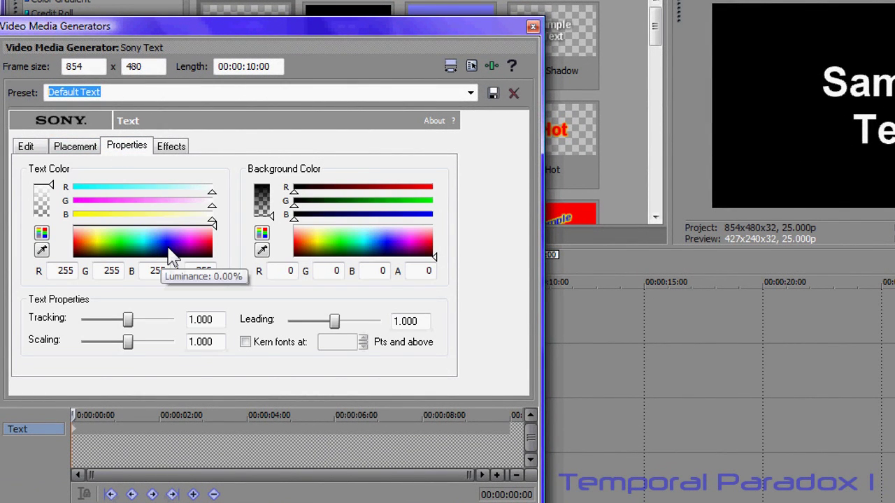
{"action": "left_click", "coordinate": [167, 247]}
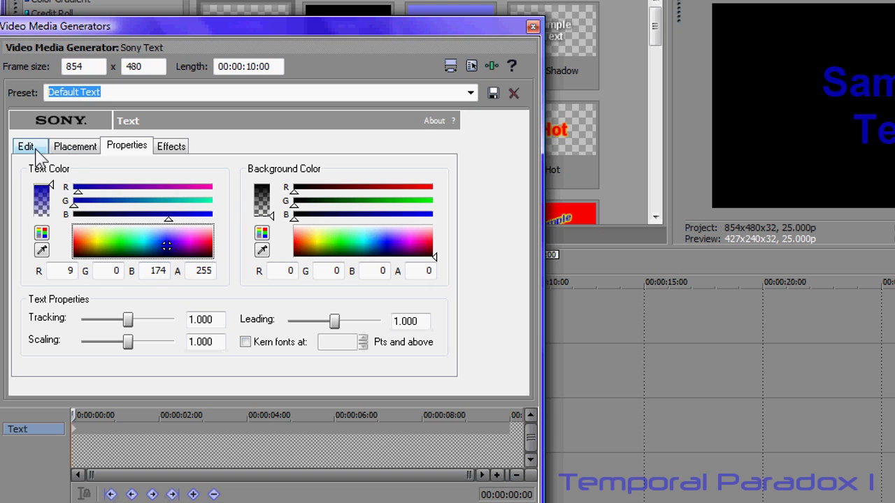
Reposition the Sample Text near the frame centre (X 0.044, Y -0.039) and close the editor
{"action": "left_click", "coordinate": [79, 149]}
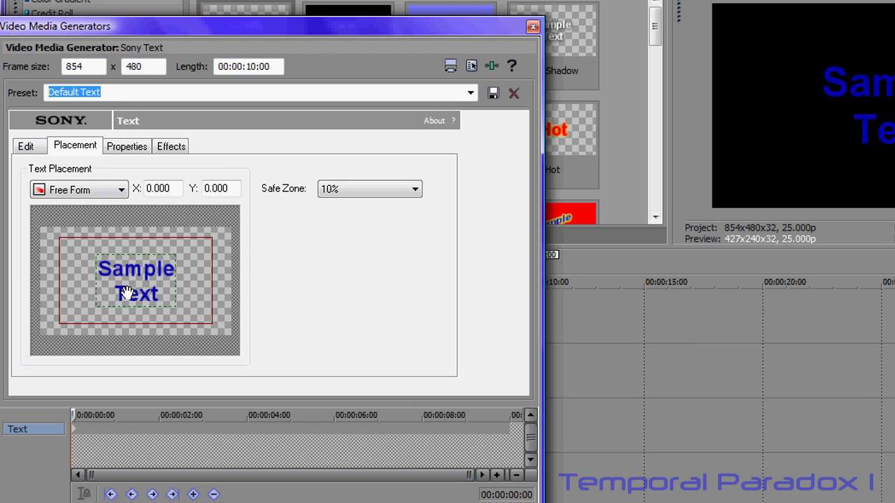
{"action": "left_click_drag", "start_coordinate": [142, 283], "coordinate": [128, 294]}
{"action": "left_click", "coordinate": [122, 190]}
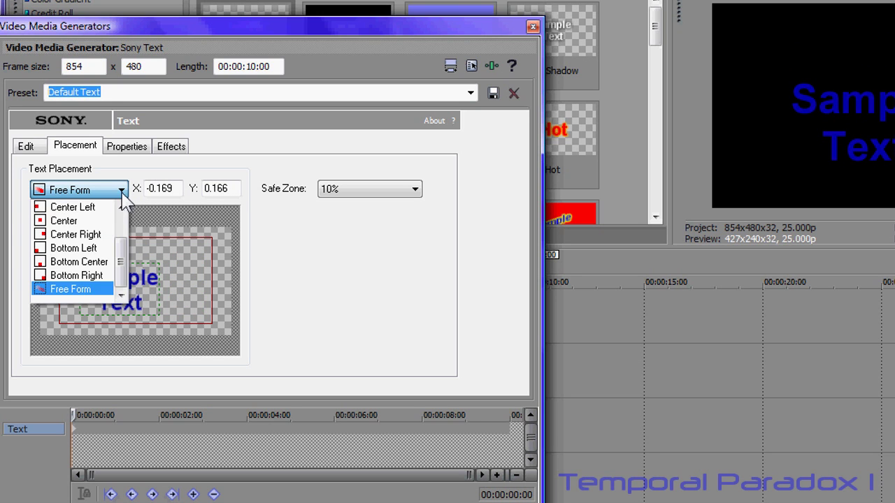
{"action": "left_click", "coordinate": [100, 203]}
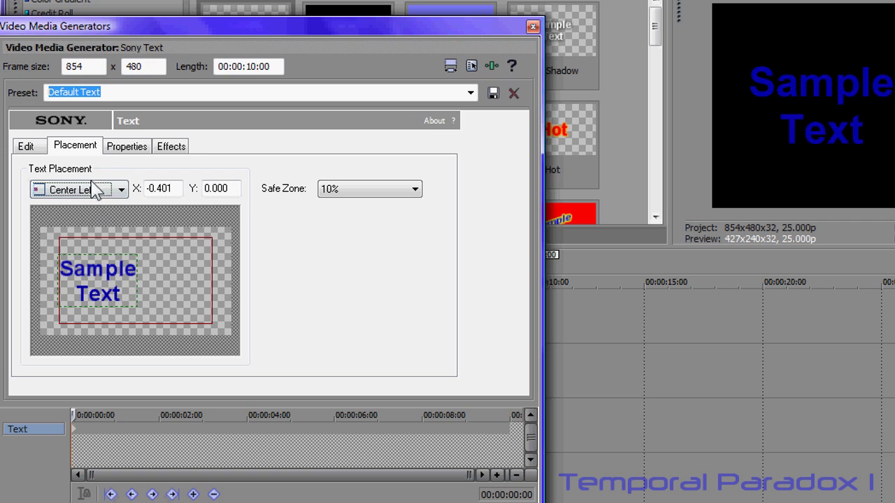
{"action": "left_click", "coordinate": [120, 189]}
{"action": "left_click", "coordinate": [77, 275]}
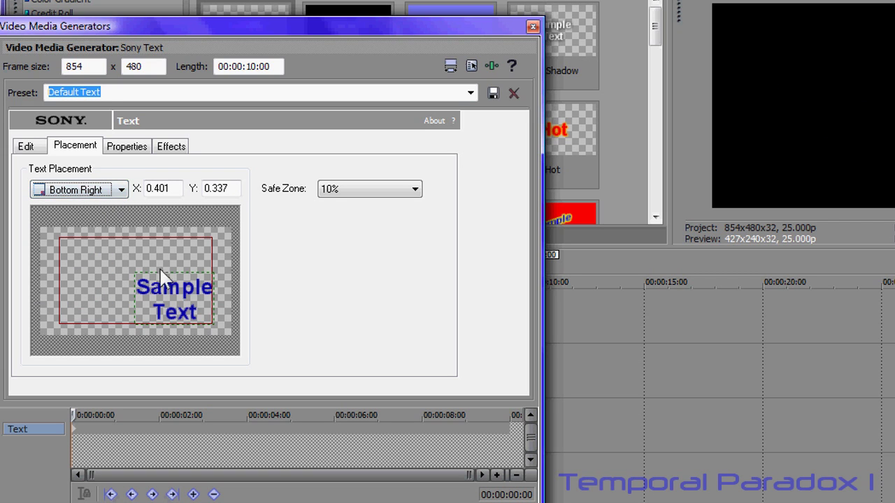
{"action": "left_click_drag", "start_coordinate": [147, 307], "coordinate": [140, 285]}
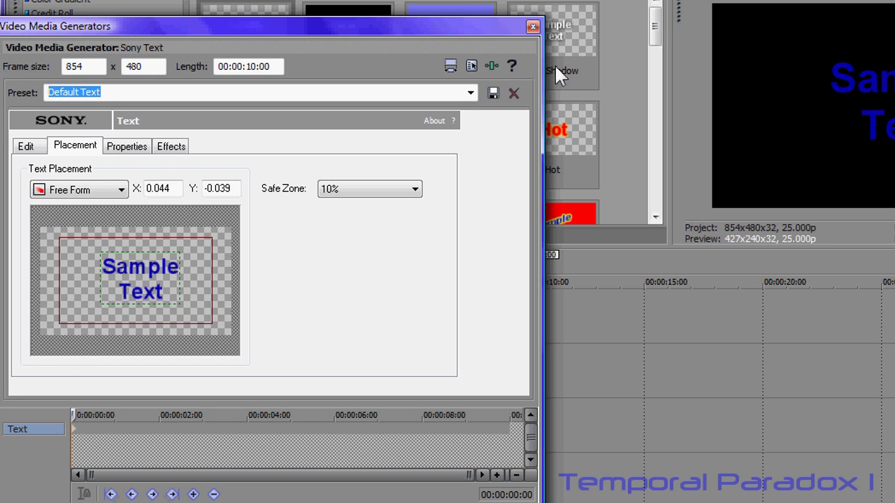
{"action": "left_click", "coordinate": [531, 28]}
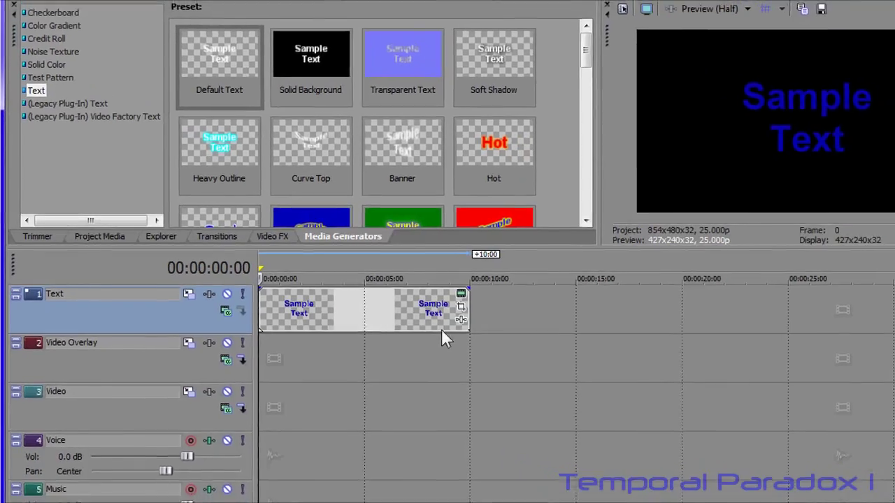
Trim the blue clip to 5 seconds and keyframe X Center from -158.9 to 1,048.5
{"action": "left_click_drag", "start_coordinate": [447, 308], "coordinate": [353, 308]}
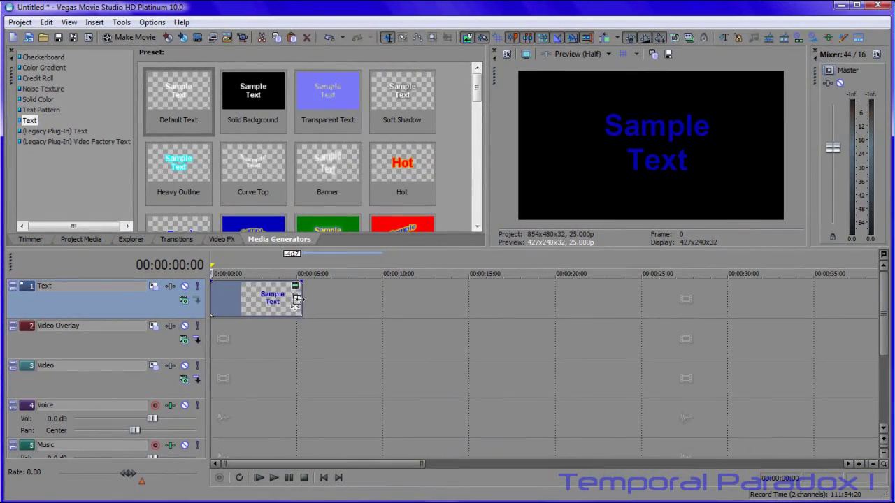
{"action": "left_click_drag", "start_coordinate": [297, 299], "coordinate": [297, 302]}
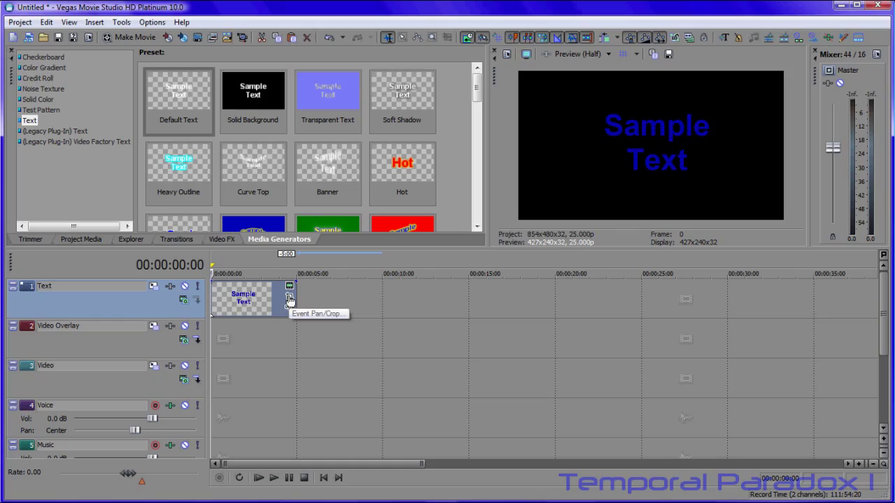
{"action": "left_click", "coordinate": [289, 302]}
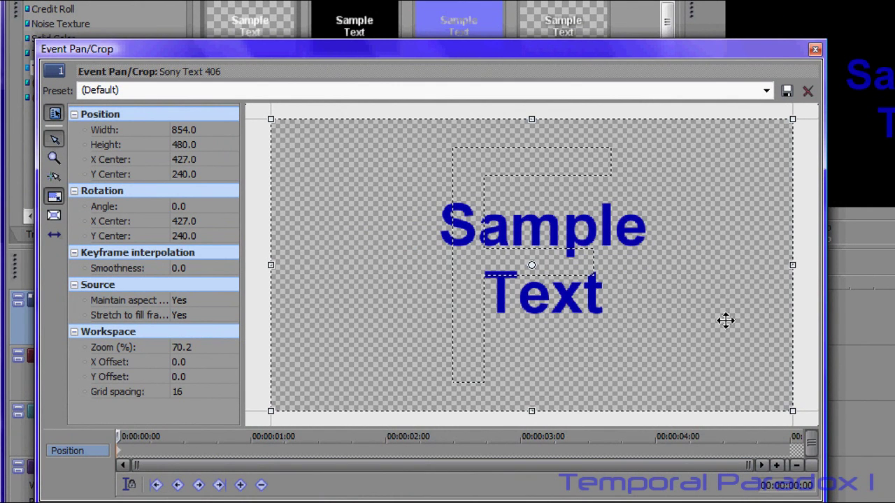
{"action": "left_click", "coordinate": [56, 214]}
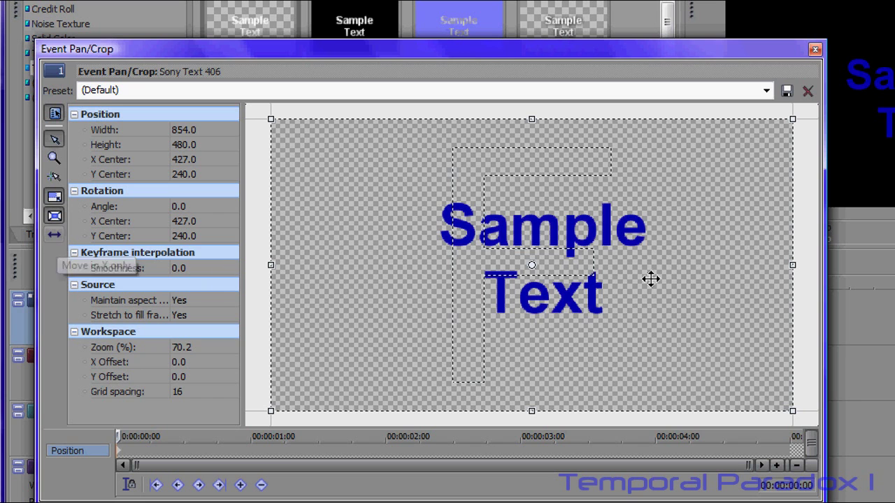
{"action": "left_click_drag", "start_coordinate": [685, 276], "coordinate": [327, 268]}
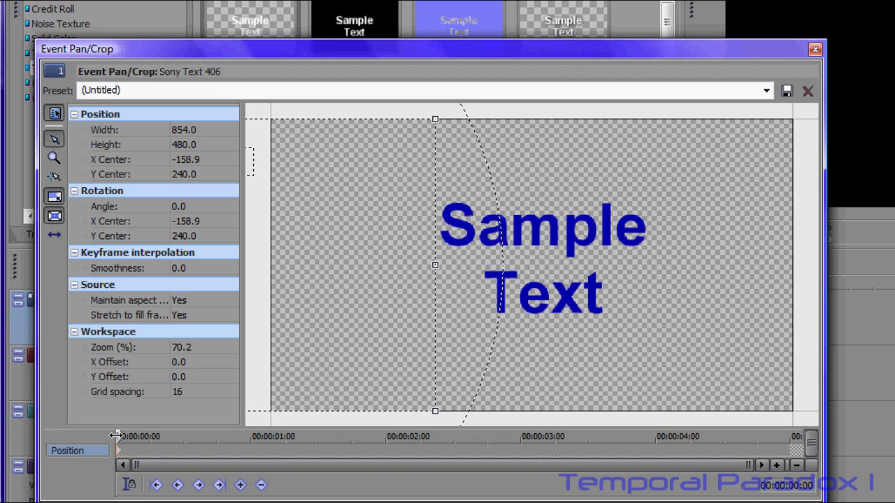
{"action": "left_click_drag", "start_coordinate": [276, 437], "coordinate": [778, 441]}
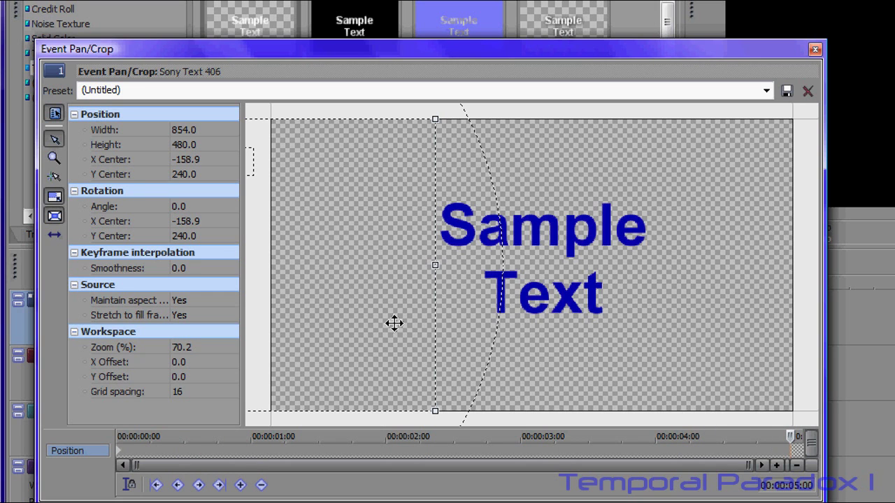
{"action": "left_click_drag", "start_coordinate": [321, 280], "coordinate": [689, 293]}
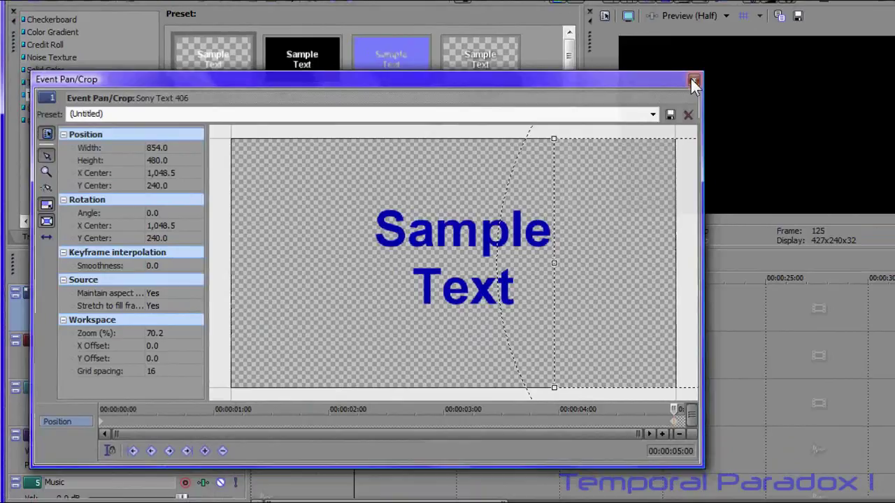
Close Pan/Crop and preview the sliding blue text from the project start
{"action": "left_click", "coordinate": [815, 49]}
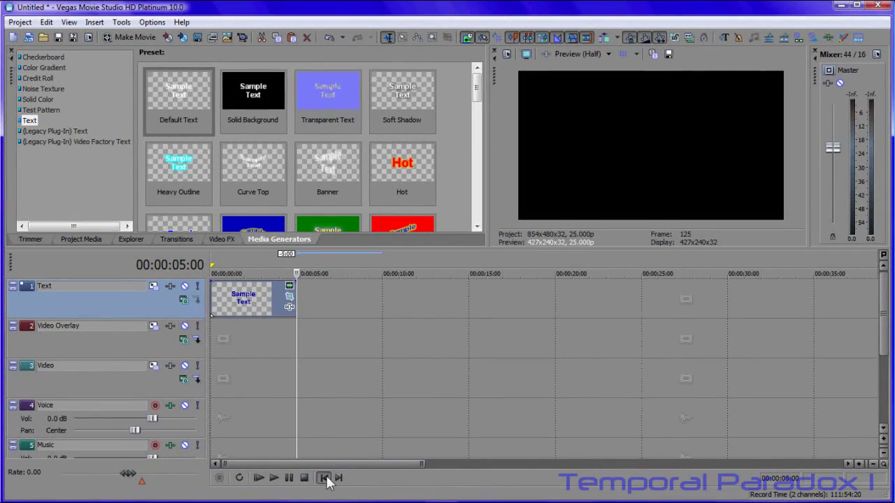
{"action": "left_click", "coordinate": [323, 477]}
{"action": "left_click", "coordinate": [273, 478]}
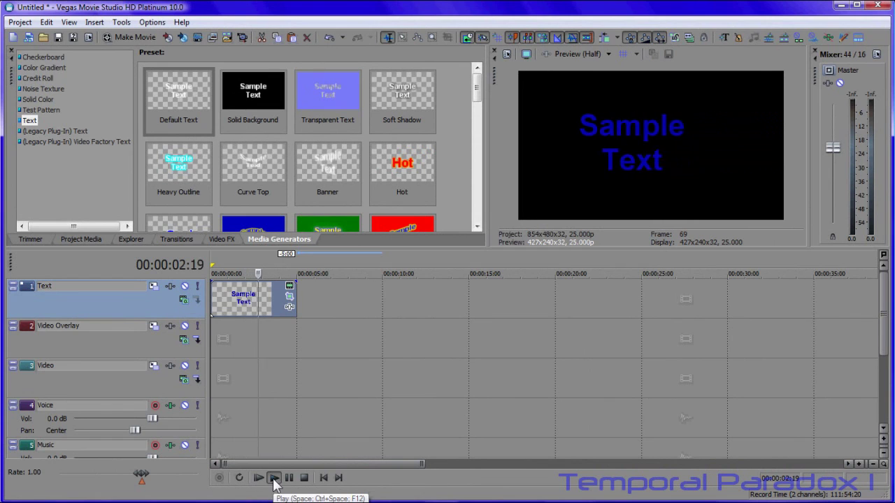
{"action": "left_click", "coordinate": [304, 477]}
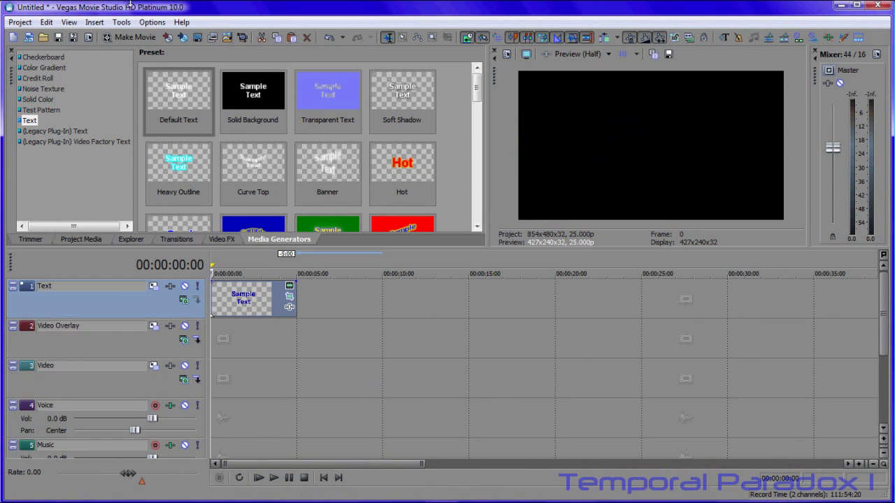
Add a magenta Default Text clip and move it to start at 5 seconds after the blue clip
{"action": "left_click_drag", "start_coordinate": [201, 119], "coordinate": [306, 302]}
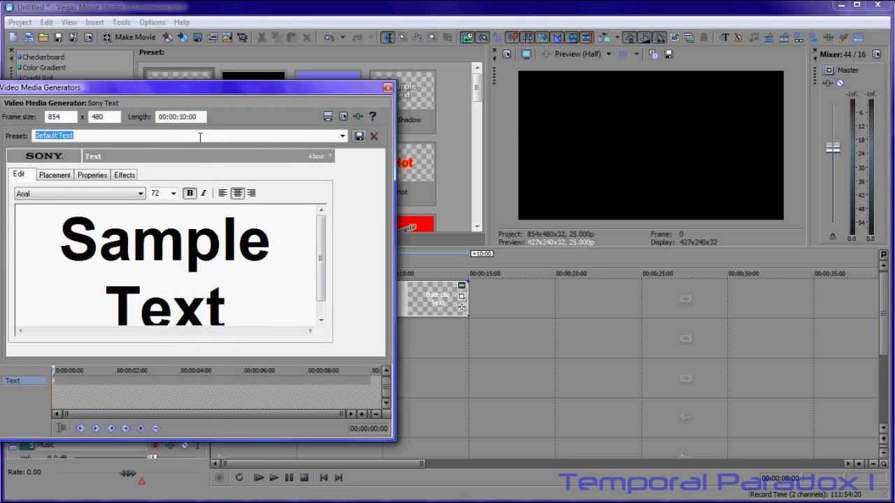
{"action": "left_click", "coordinate": [92, 175]}
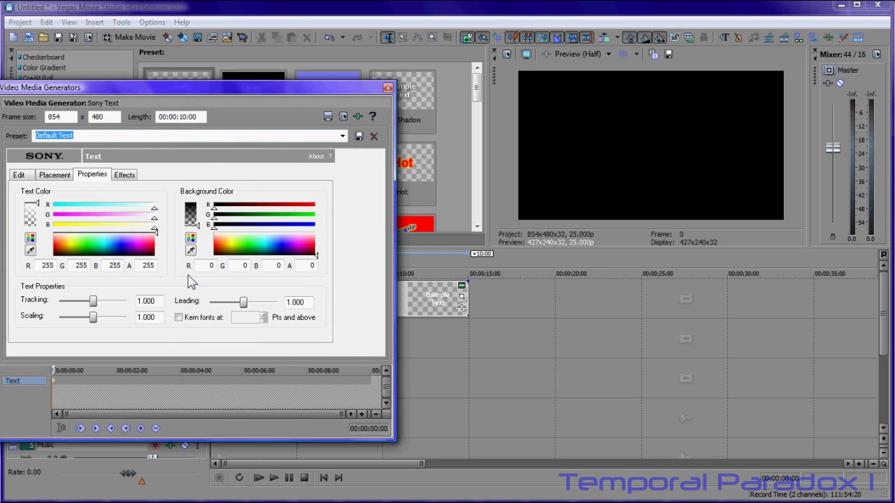
{"action": "left_click", "coordinate": [137, 244]}
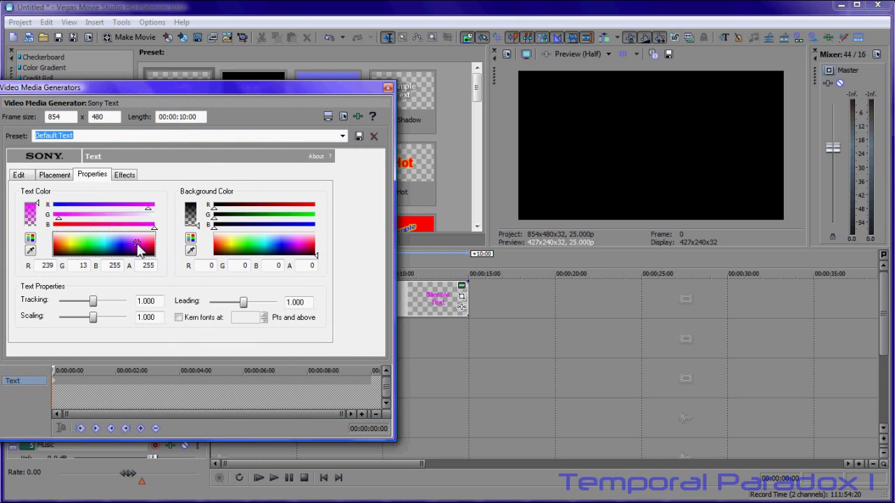
{"action": "left_click", "coordinate": [387, 89]}
{"action": "left_click_drag", "start_coordinate": [456, 299], "coordinate": [377, 299]}
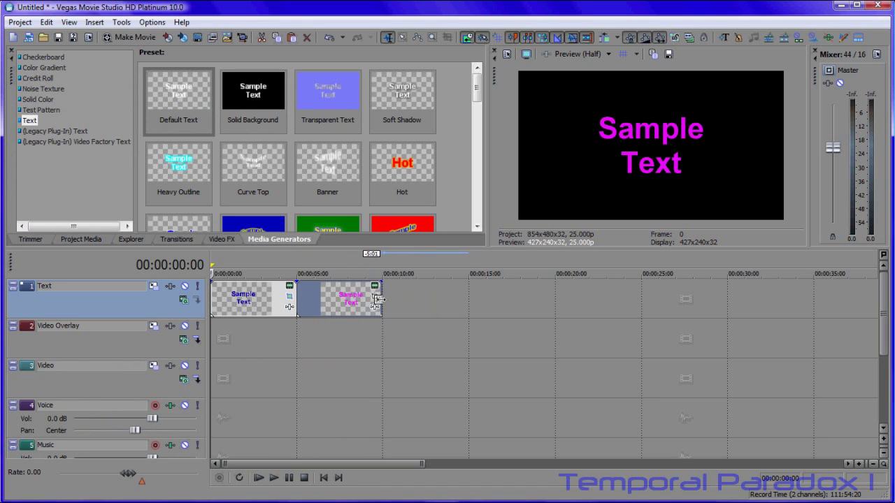
{"action": "left_click", "coordinate": [377, 297]}
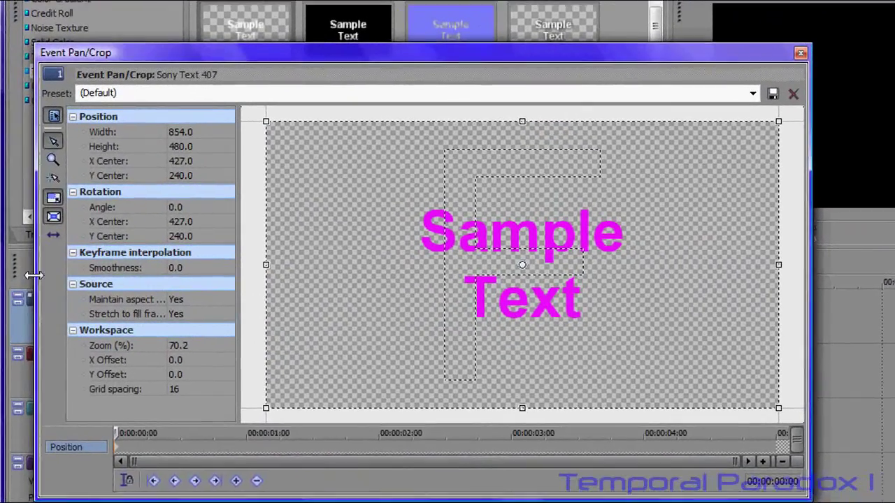
Restrict the magenta text to vertical movement, keyframing Y Center from 583.5 to -103.5 at 5 seconds
{"action": "left_click", "coordinate": [55, 235]}
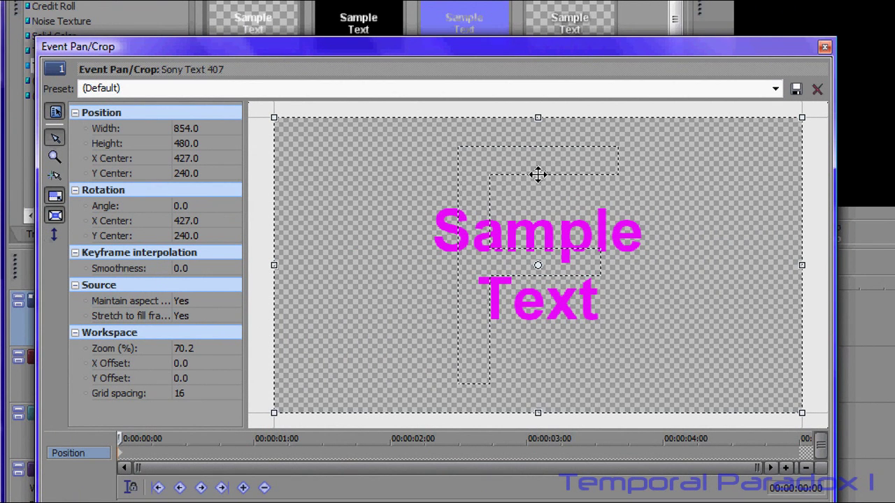
{"action": "left_click_drag", "start_coordinate": [537, 174], "coordinate": [550, 387]}
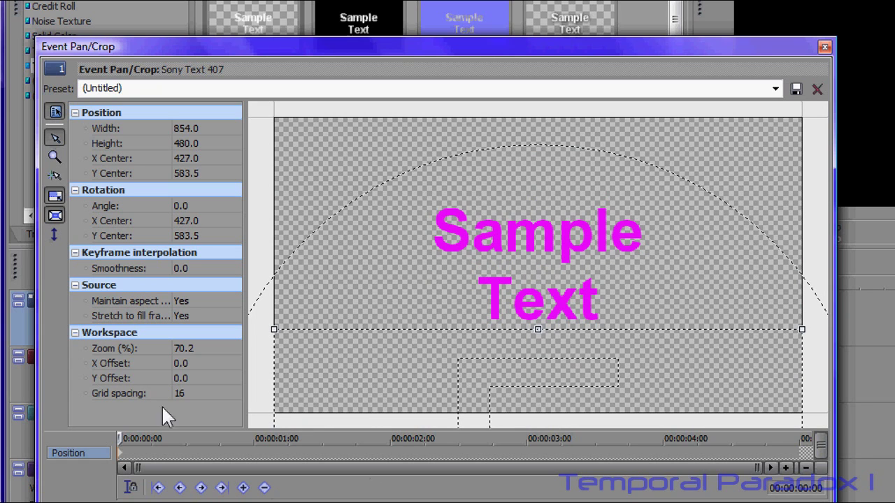
{"action": "left_click_drag", "start_coordinate": [120, 438], "coordinate": [773, 439]}
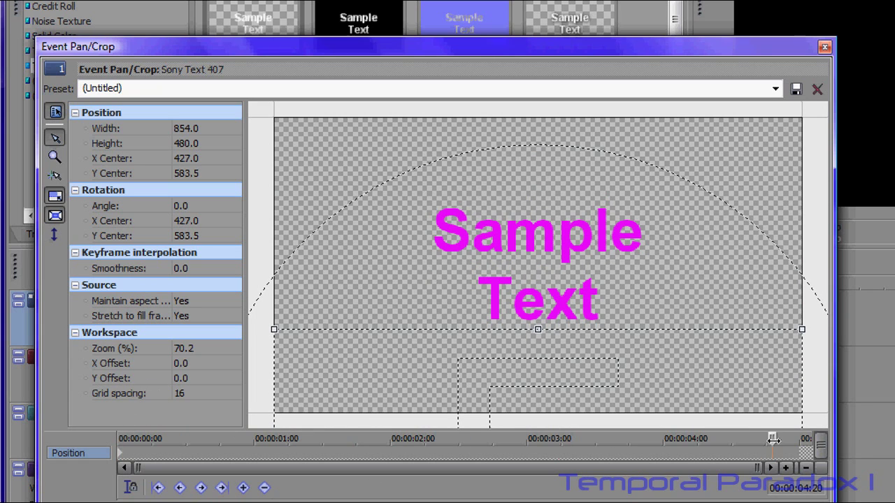
{"action": "left_click_drag", "start_coordinate": [540, 403], "coordinate": [537, 213]}
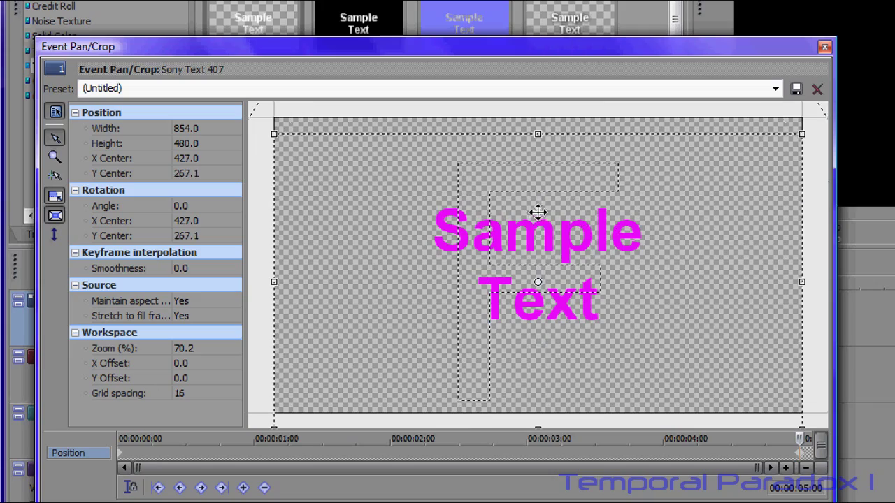
{"action": "left_click_drag", "start_coordinate": [538, 394], "coordinate": [531, 181]}
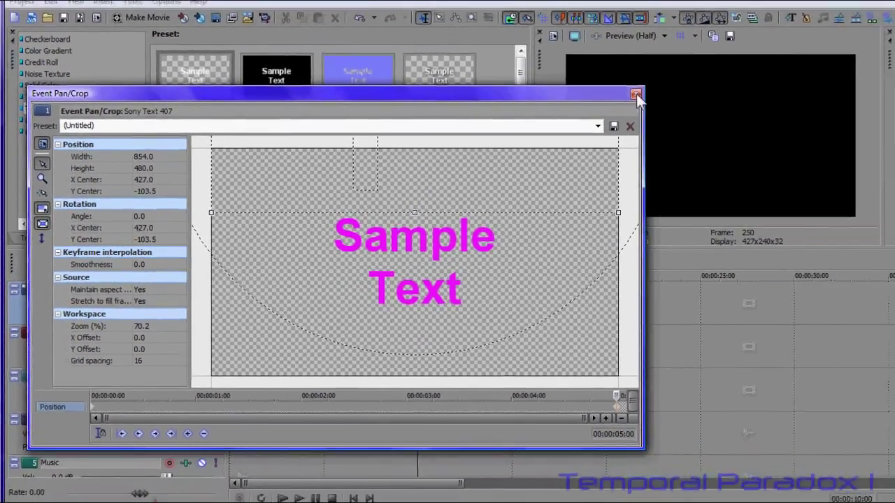
{"action": "left_click", "coordinate": [635, 95]}
Preview the magenta clip's vertical slide from the 5-second mark
{"action": "left_click", "coordinate": [296, 354]}
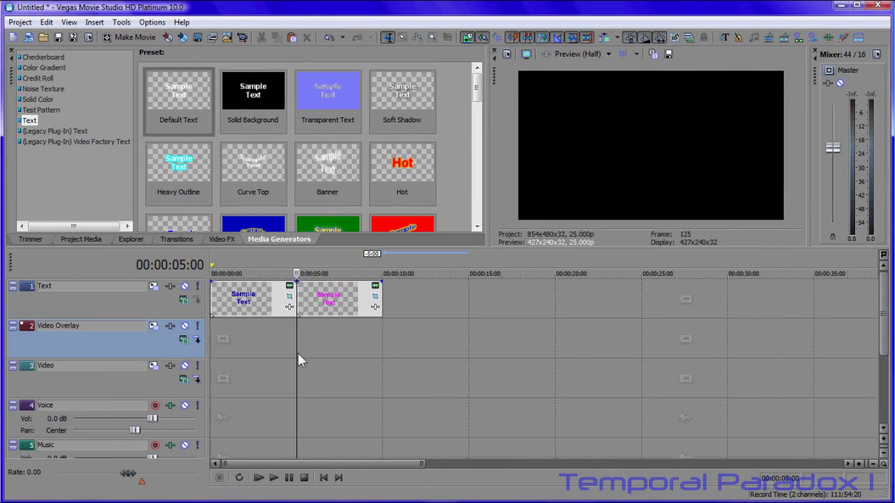
{"action": "left_click", "coordinate": [274, 477]}
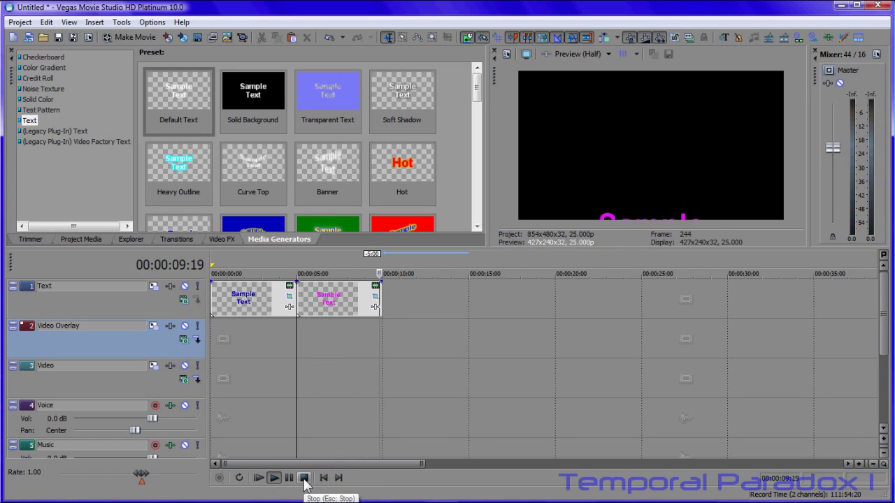
{"action": "left_click", "coordinate": [289, 478]}
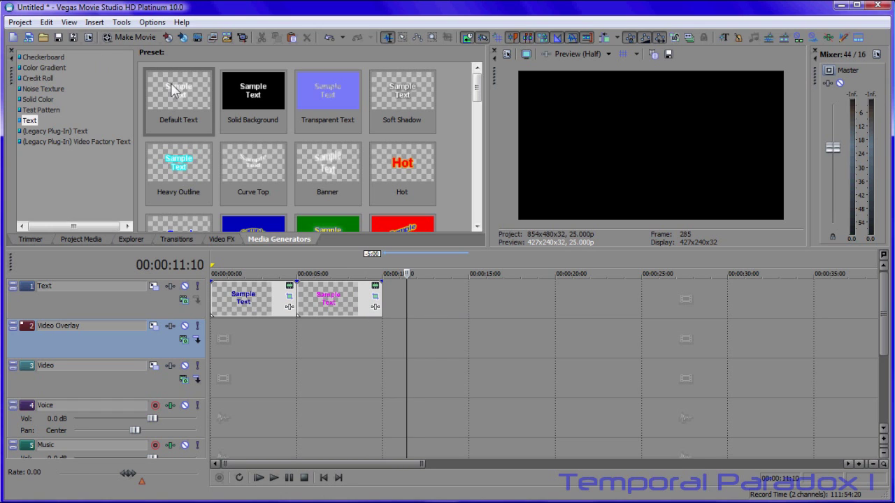
Add a green (R2 G188 B0) Default Text clip and trim it to end at 15 seconds
{"action": "left_click_drag", "start_coordinate": [170, 86], "coordinate": [394, 297]}
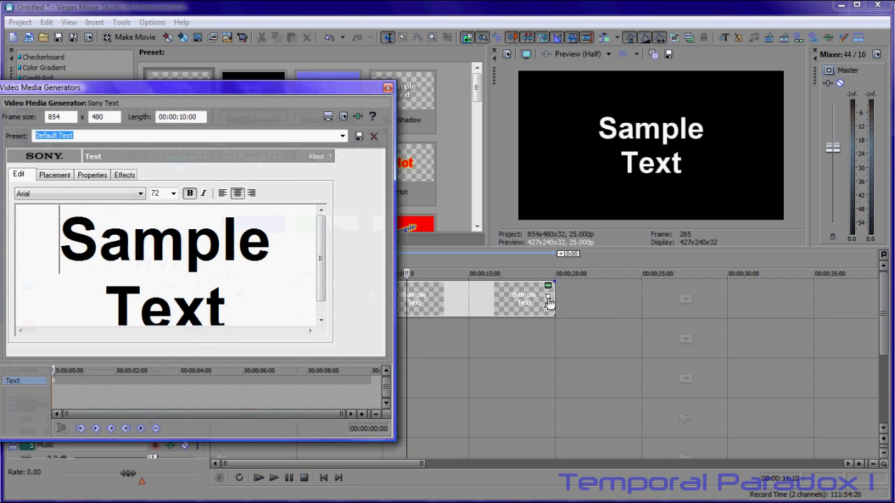
{"action": "left_click", "coordinate": [93, 176]}
{"action": "left_click", "coordinate": [85, 246]}
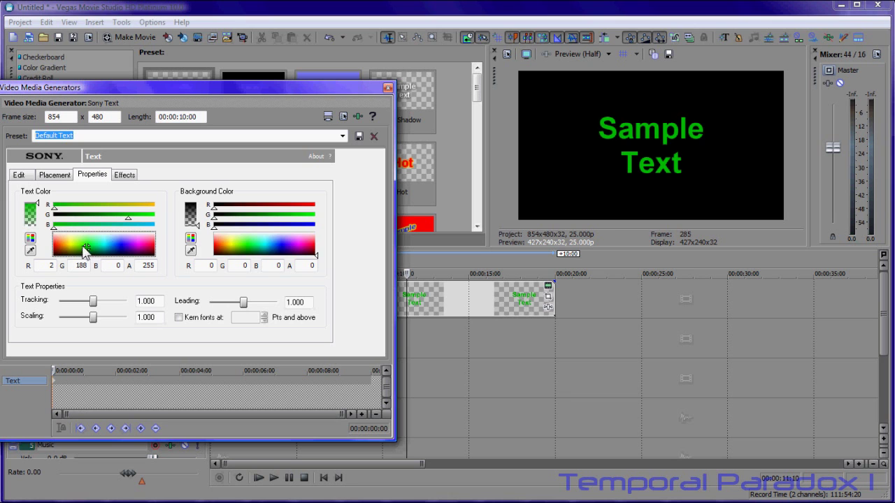
{"action": "left_click", "coordinate": [387, 88]}
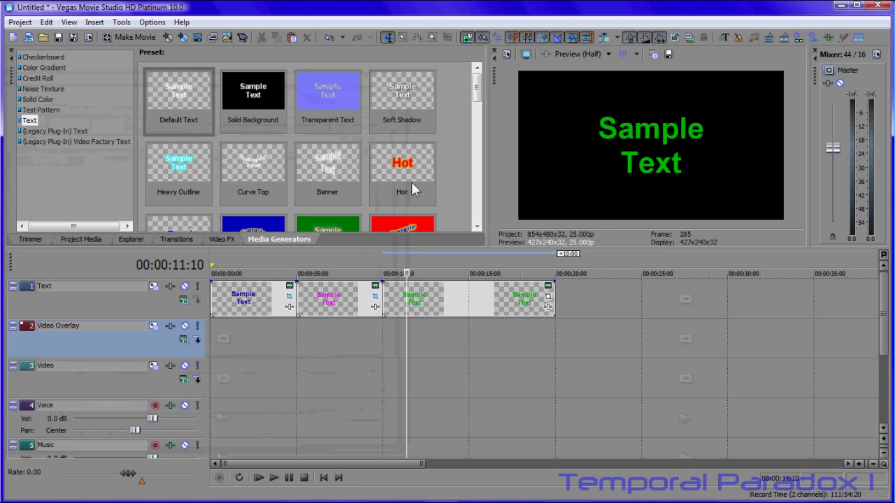
{"action": "left_click", "coordinate": [548, 294]}
{"action": "left_click_drag", "start_coordinate": [549, 294], "coordinate": [468, 294]}
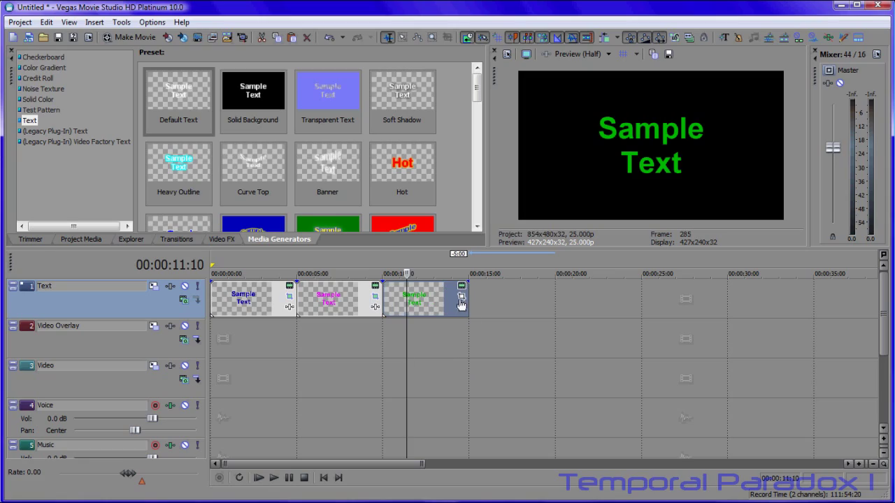
Shrink the green clip's end-keyframe crop frame to 37.3 × 21.0 so the text zooms in
{"action": "left_click", "coordinate": [462, 301]}
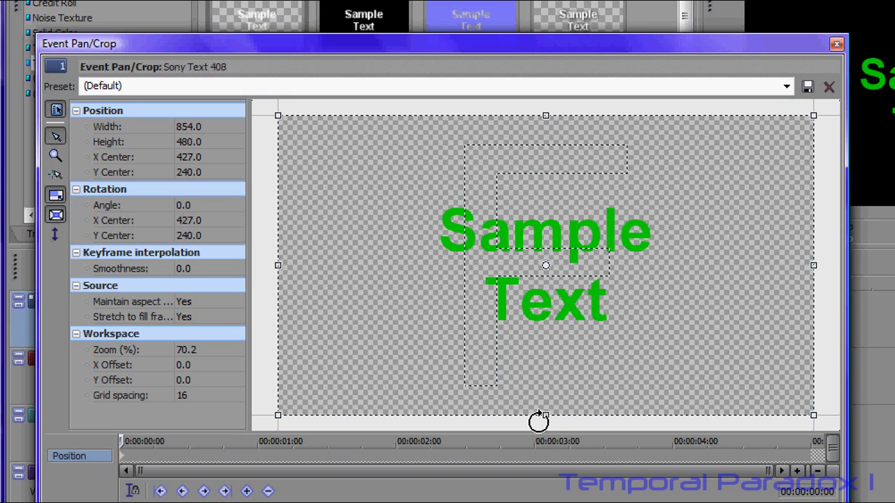
{"action": "mouse_move", "coordinate": [544, 417]}
{"action": "left_mouse_down"}
{"action": "mouse_move", "coordinate": [543, 408]}
{"action": "mouse_move", "coordinate": [544, 417]}
{"action": "left_mouse_up"}
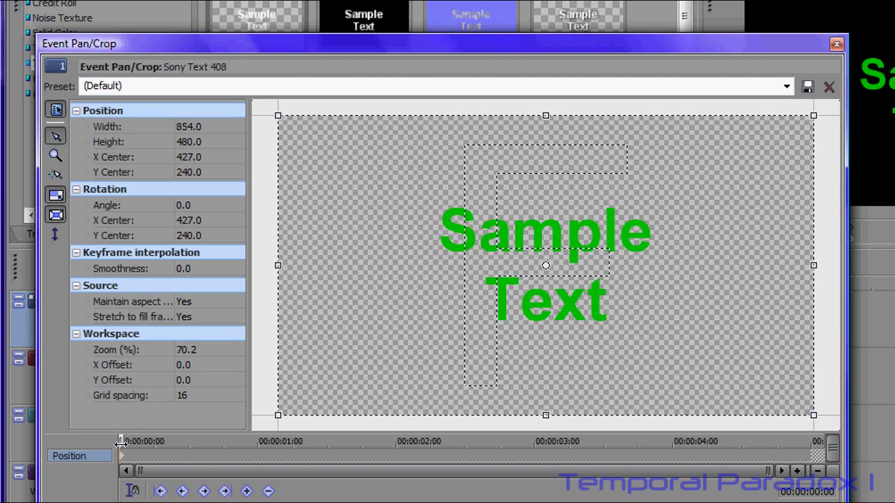
{"action": "left_click_drag", "start_coordinate": [120, 439], "coordinate": [806, 453]}
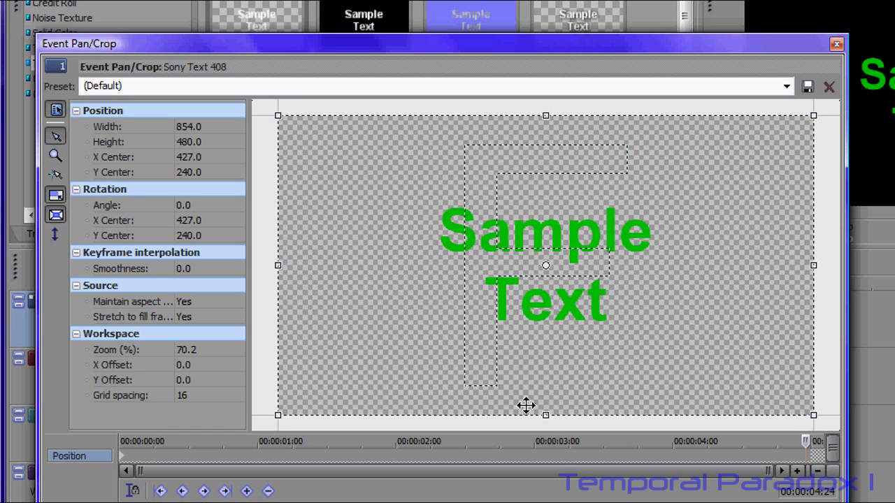
{"action": "left_click_drag", "start_coordinate": [543, 415], "coordinate": [535, 272]}
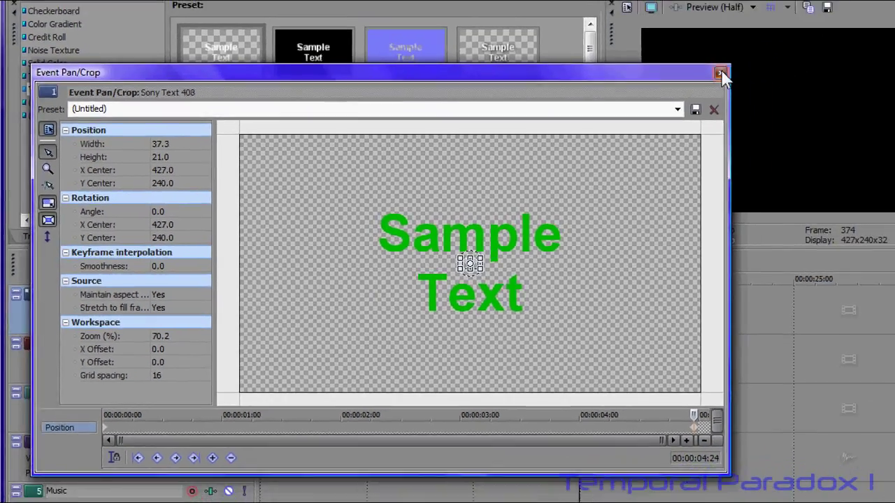
{"action": "left_click", "coordinate": [835, 43]}
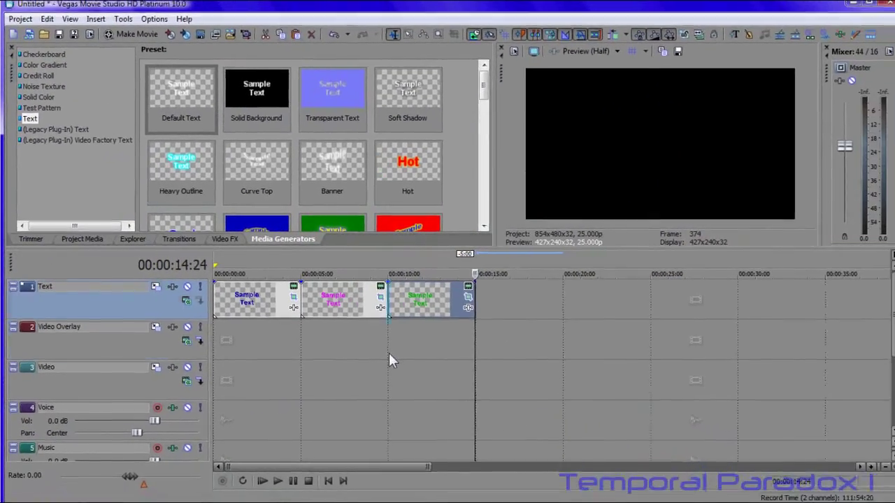
{"action": "left_click", "coordinate": [419, 358]}
{"action": "left_click", "coordinate": [275, 480]}
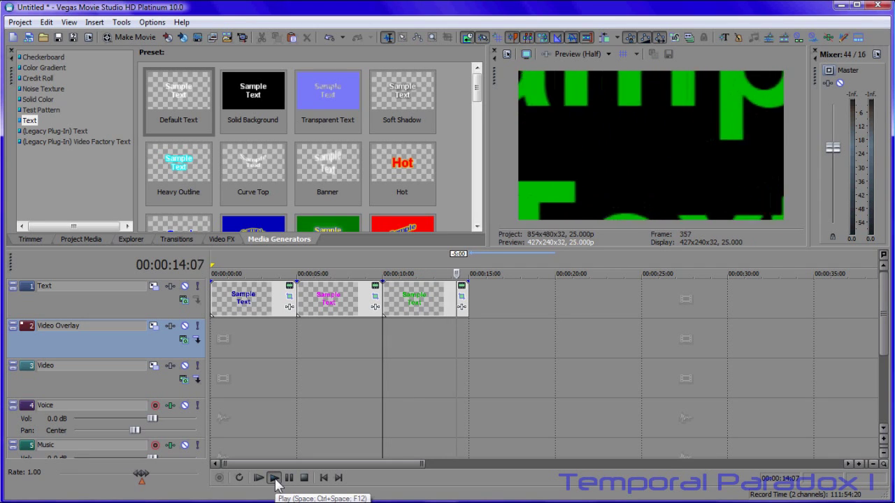
{"action": "left_click", "coordinate": [289, 483]}
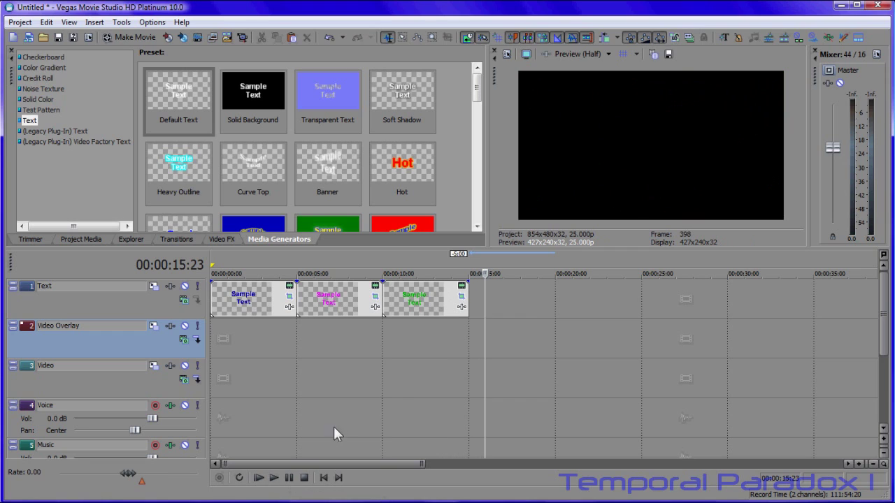
{"action": "left_click", "coordinate": [382, 376]}
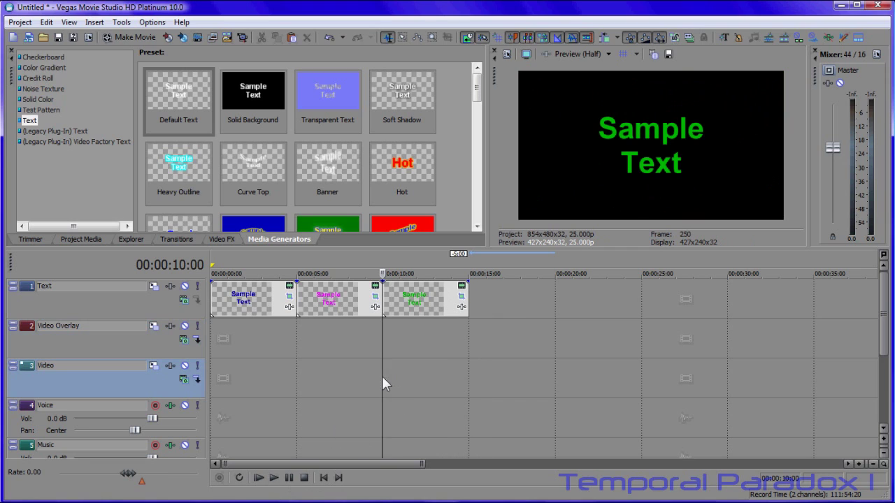
Switch to Move Freely, frame the letter p at 10.4 × 5.9, and move the end keyframe to about 3 seconds
{"action": "left_click", "coordinate": [460, 308]}
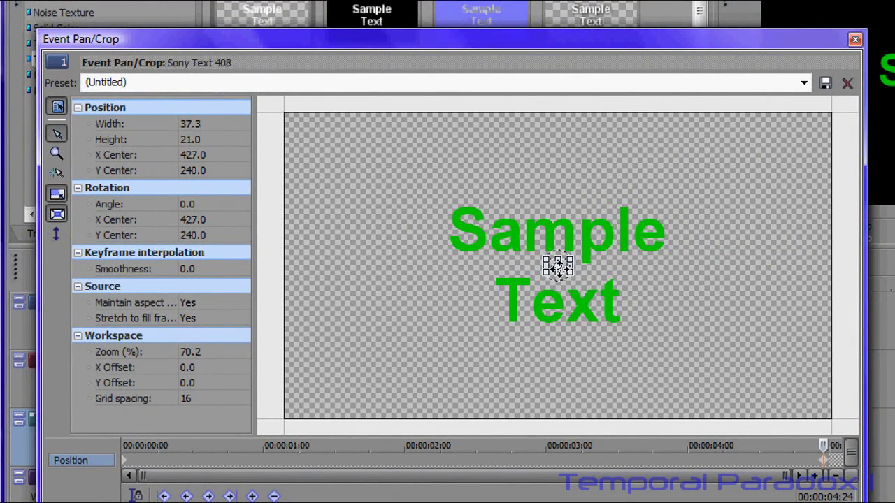
{"action": "left_click_drag", "start_coordinate": [559, 266], "coordinate": [559, 267]}
{"action": "scroll", "coordinate": [557, 266], "scroll_direction": "up", "scroll_amount": 6}
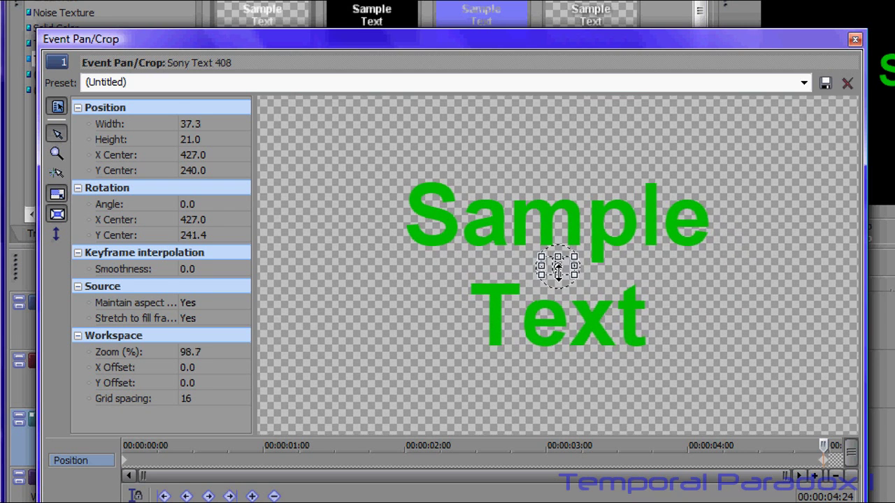
{"action": "scroll", "coordinate": [561, 267], "scroll_direction": "up", "scroll_amount": 1}
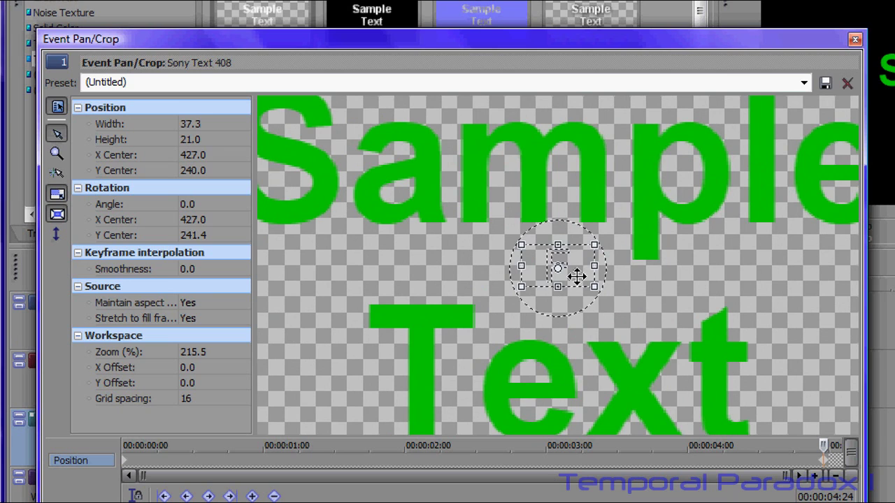
{"action": "left_click_drag", "start_coordinate": [580, 270], "coordinate": [589, 261]}
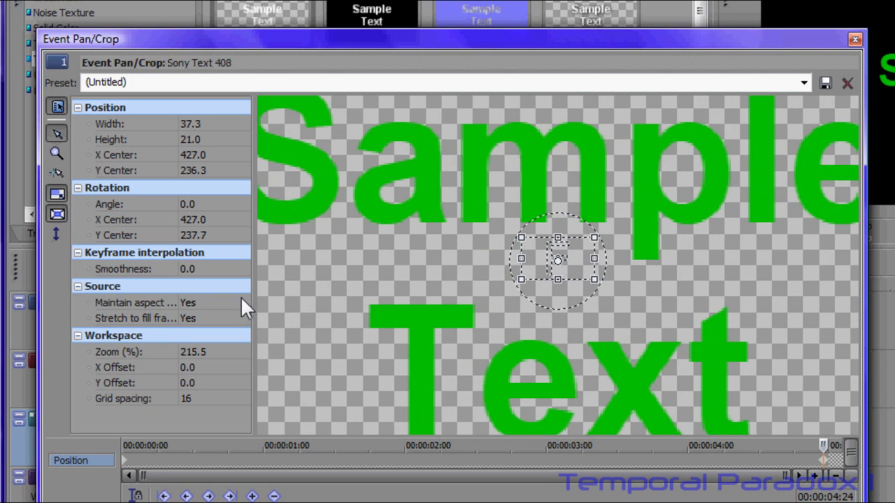
{"action": "left_click", "coordinate": [56, 232]}
{"action": "left_click_drag", "start_coordinate": [577, 265], "coordinate": [703, 179]}
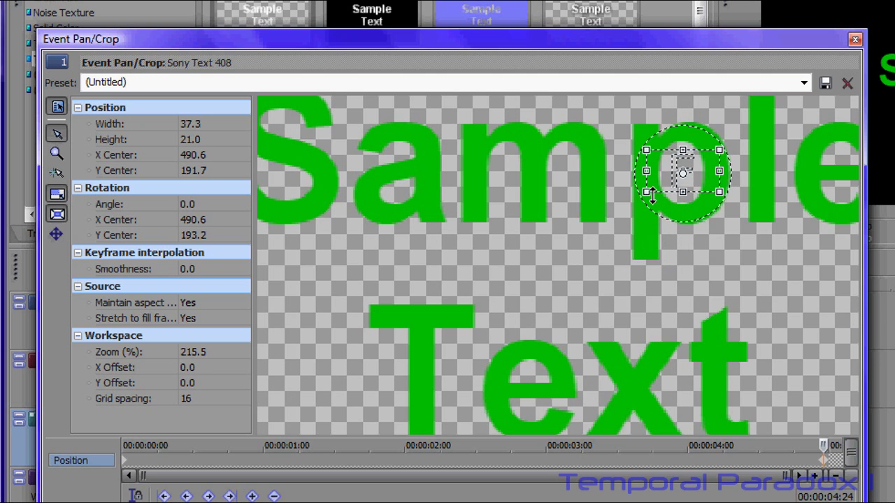
{"action": "left_click_drag", "start_coordinate": [646, 174], "coordinate": [672, 176]}
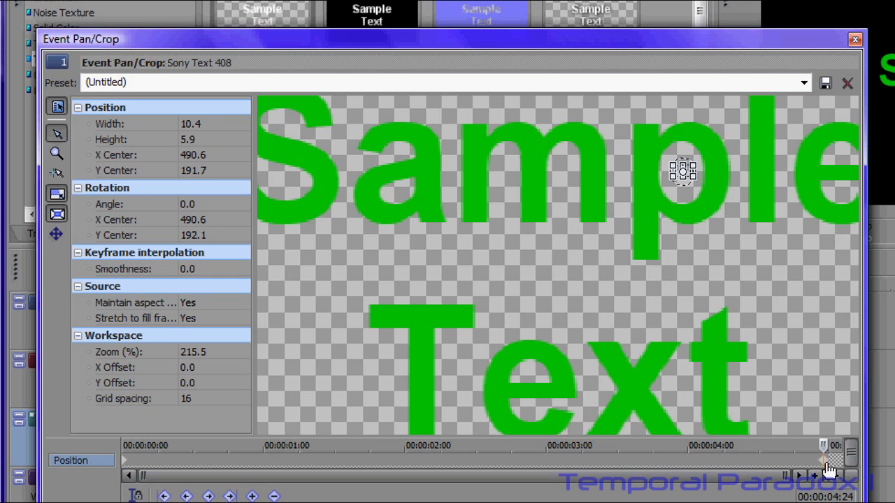
{"action": "left_click_drag", "start_coordinate": [827, 467], "coordinate": [409, 470]}
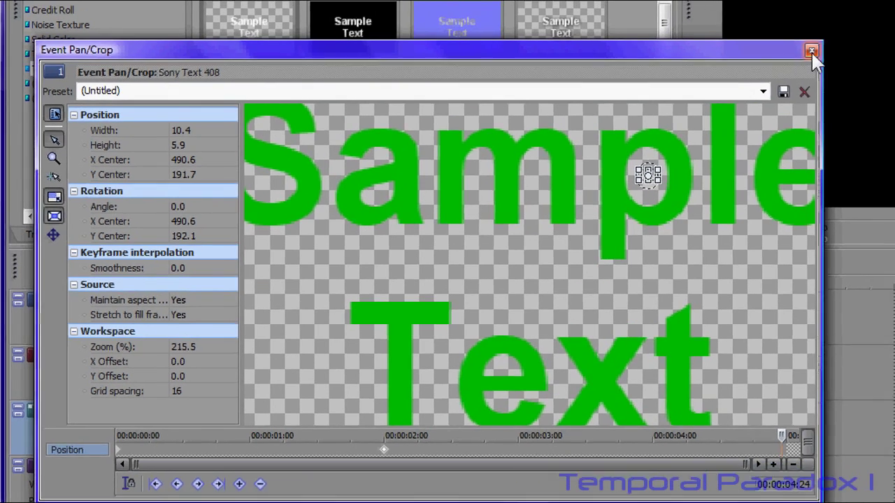
{"action": "left_click", "coordinate": [854, 39]}
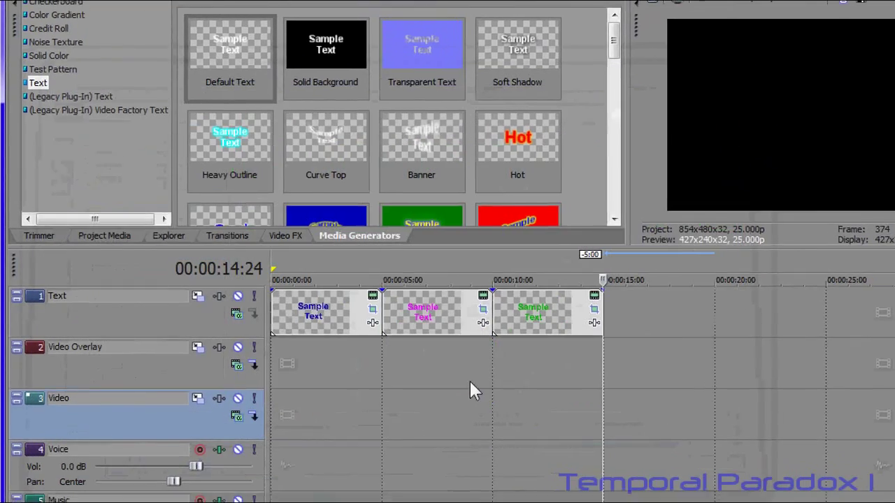
{"action": "left_click", "coordinate": [427, 383]}
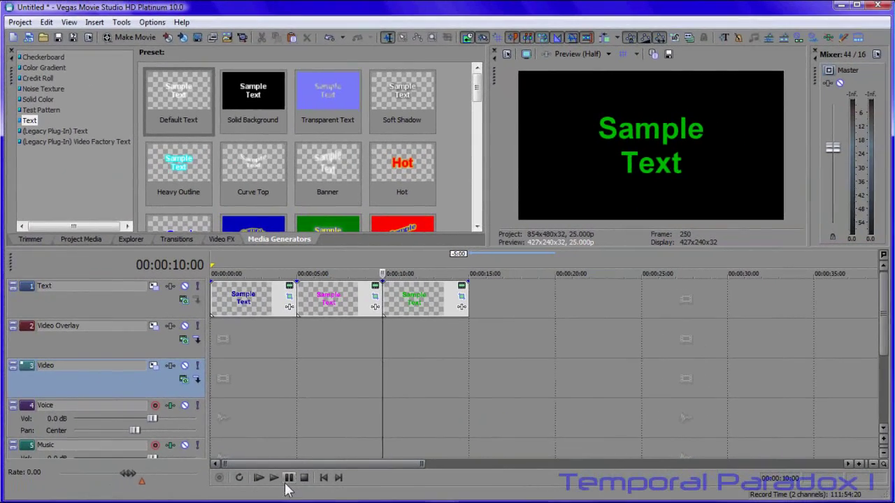
{"action": "left_click", "coordinate": [274, 478]}
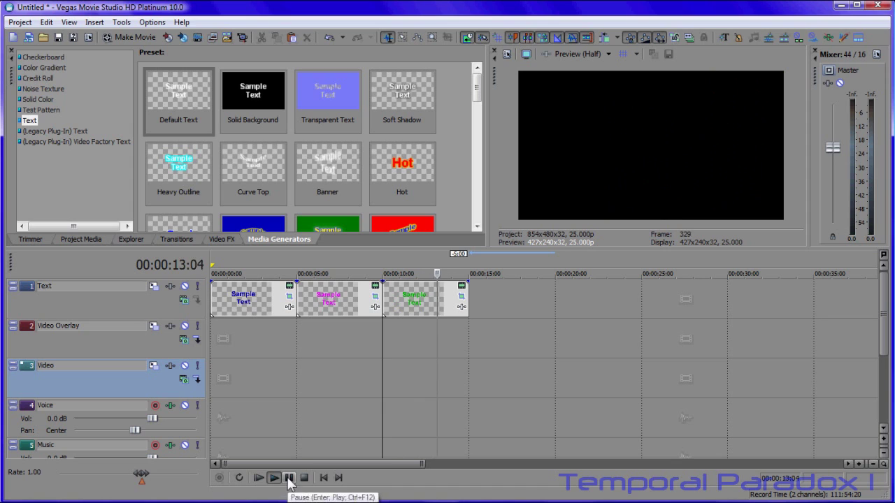
{"action": "left_click", "coordinate": [289, 478]}
{"action": "left_click", "coordinate": [383, 351]}
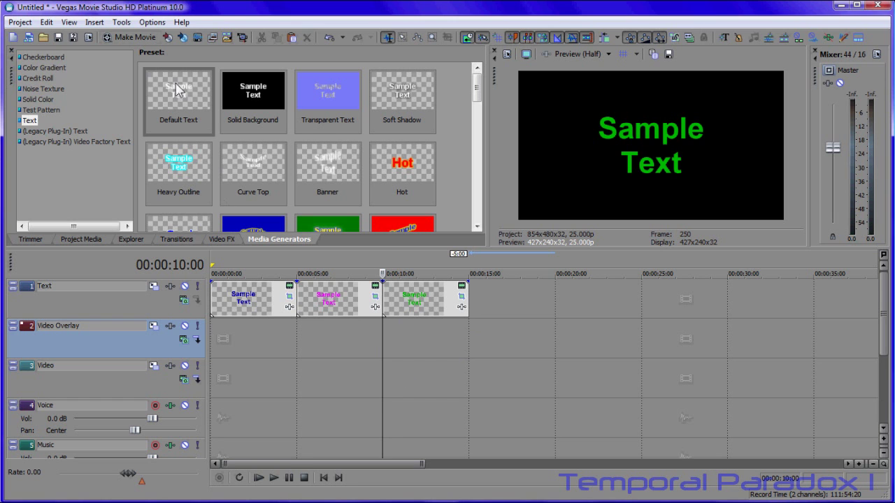
Add a fourth Default Text clip spanning 15–20 seconds and colour it purple (R98 G0 B174)
{"action": "left_click_drag", "start_coordinate": [176, 89], "coordinate": [477, 301]}
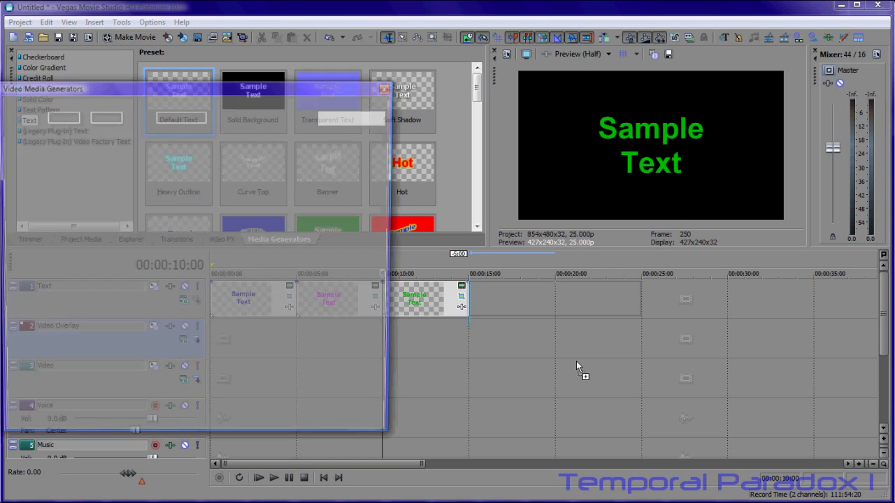
{"action": "left_click_drag", "start_coordinate": [638, 303], "coordinate": [552, 304]}
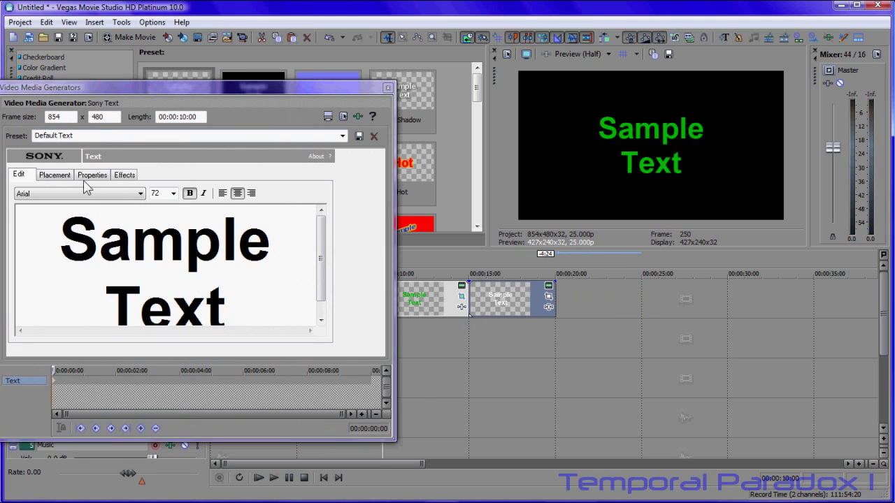
{"action": "left_click", "coordinate": [92, 178]}
{"action": "left_click", "coordinate": [130, 247]}
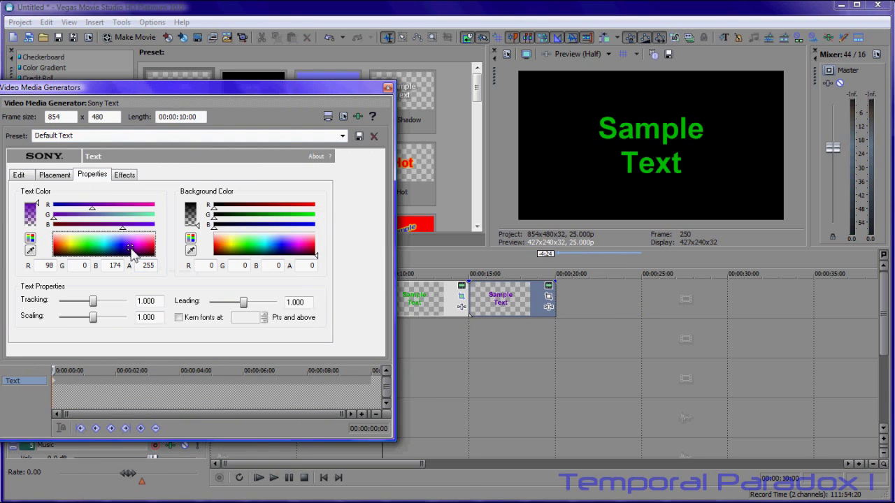
{"action": "left_click", "coordinate": [388, 88]}
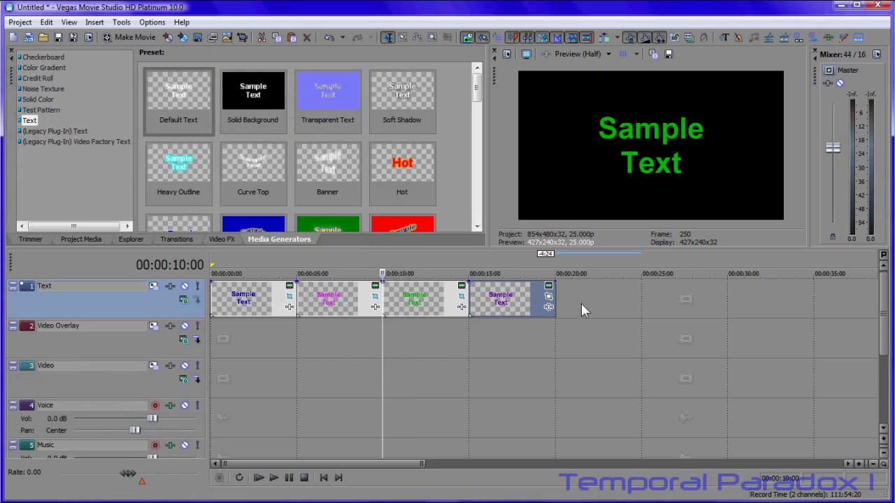
{"action": "left_click", "coordinate": [548, 296]}
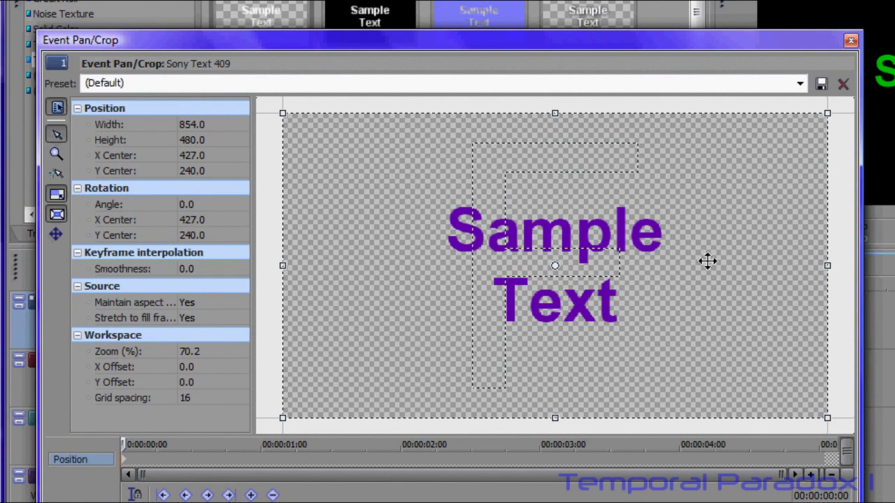
Rotate the purple text's end keyframe to a 719.4° angle, nearly two full turns
{"action": "scroll", "coordinate": [707, 261], "scroll_direction": "down", "scroll_amount": 8}
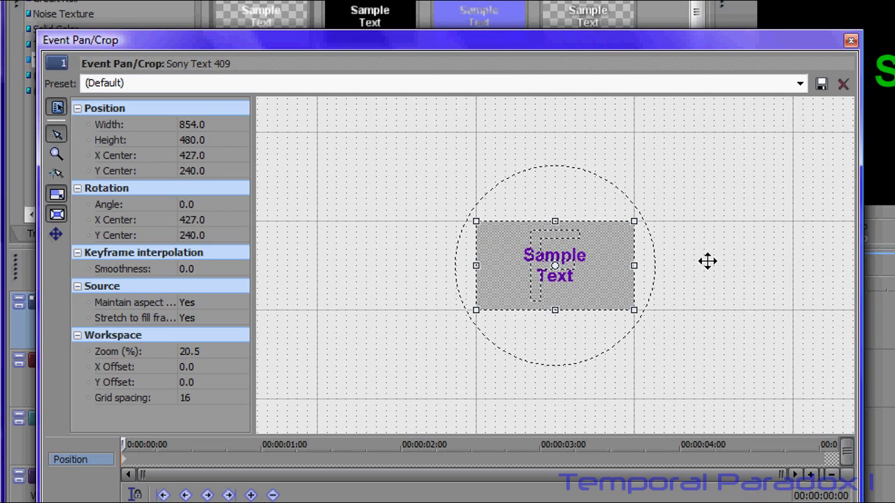
{"action": "scroll", "coordinate": [707, 261], "scroll_direction": "up", "scroll_amount": 1}
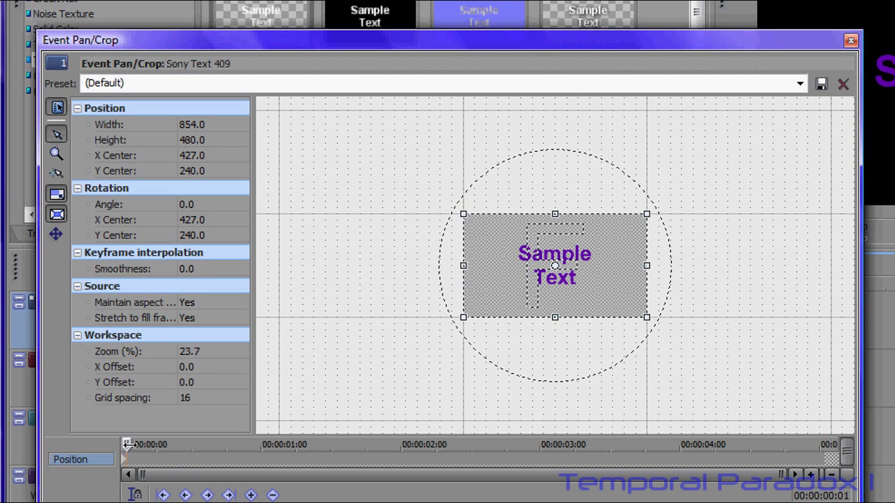
{"action": "left_click_drag", "start_coordinate": [129, 445], "coordinate": [815, 451]}
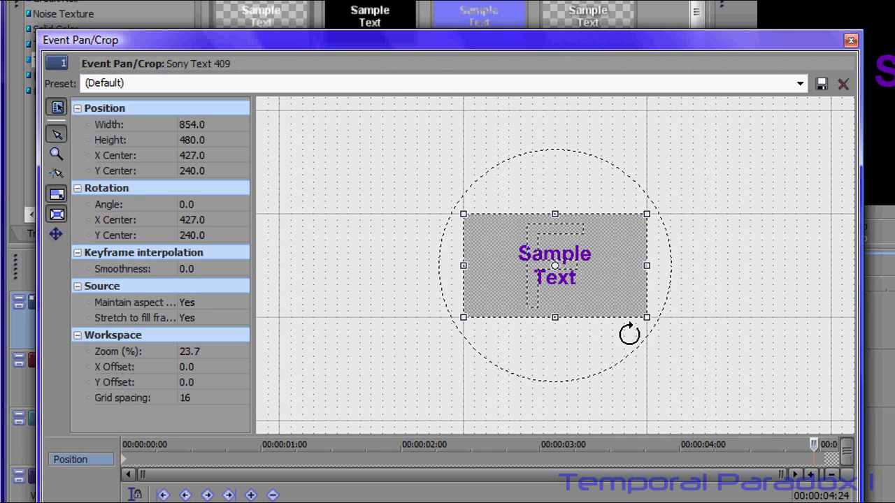
{"action": "mouse_move", "coordinate": [629, 333]}
{"action": "left_mouse_down"}
{"action": "mouse_move", "coordinate": [575, 356]}
{"action": "mouse_move", "coordinate": [495, 356]}
{"action": "mouse_move", "coordinate": [460, 282]}
{"action": "mouse_move", "coordinate": [473, 199]}
{"action": "mouse_move", "coordinate": [553, 172]}
{"action": "mouse_move", "coordinate": [657, 205]}
{"action": "mouse_move", "coordinate": [669, 284]}
{"action": "mouse_move", "coordinate": [631, 342]}
{"action": "mouse_move", "coordinate": [633, 333]}
{"action": "mouse_move", "coordinate": [603, 359]}
{"action": "mouse_move", "coordinate": [421, 287]}
{"action": "mouse_move", "coordinate": [476, 166]}
{"action": "mouse_move", "coordinate": [637, 152]}
{"action": "mouse_move", "coordinate": [687, 244]}
{"action": "mouse_move", "coordinate": [667, 314]}
{"action": "mouse_move", "coordinate": [623, 342]}
{"action": "mouse_move", "coordinate": [634, 334]}
{"action": "left_mouse_up"}
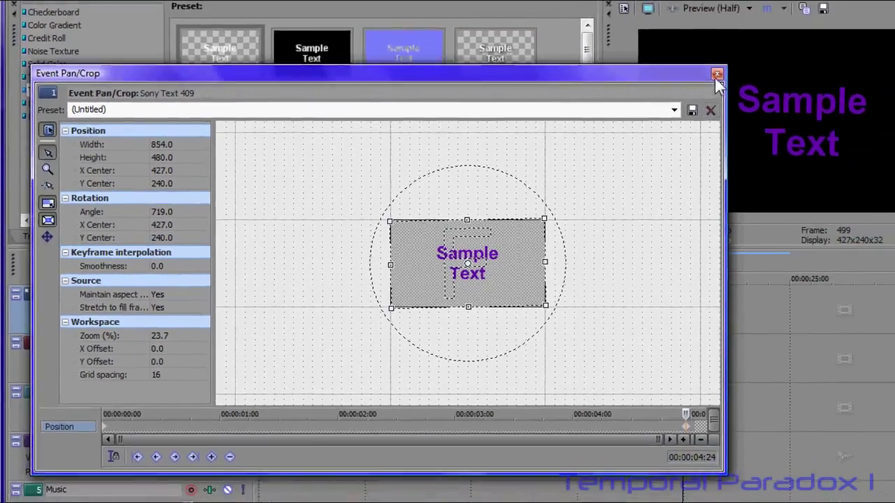
Play the purple clip's spin from 15 seconds, then return the playhead to 00:00:15:00
{"action": "left_click", "coordinate": [850, 40]}
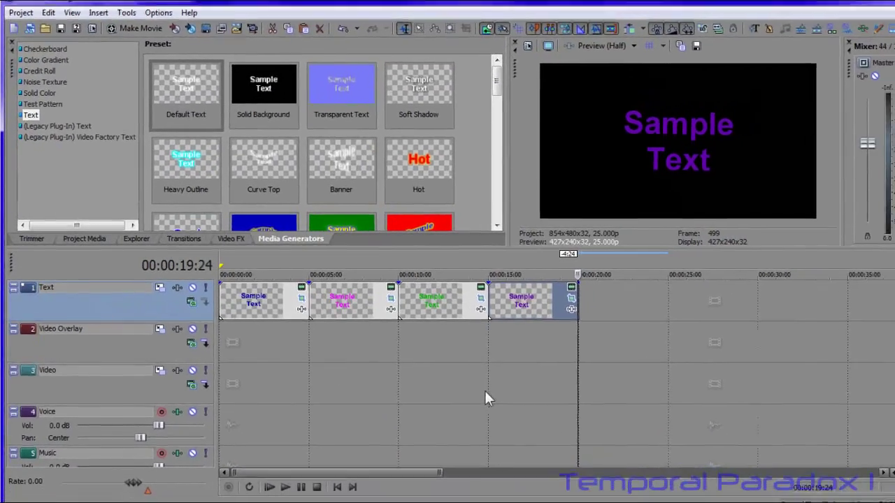
{"action": "left_click", "coordinate": [546, 405]}
{"action": "left_click", "coordinate": [274, 478]}
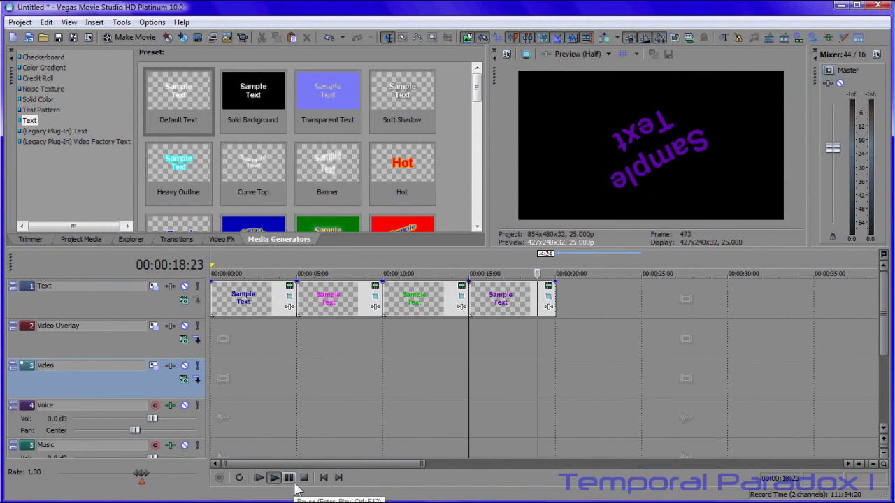
{"action": "left_click", "coordinate": [288, 478]}
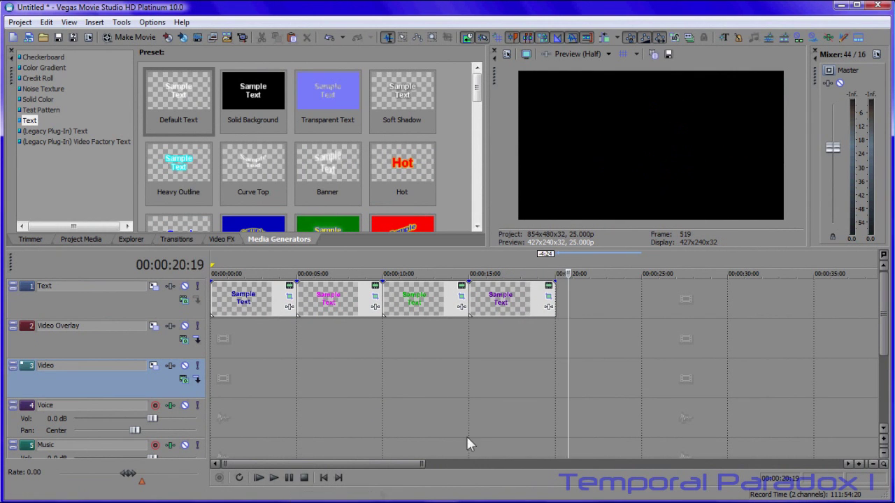
{"action": "left_click", "coordinate": [469, 410]}
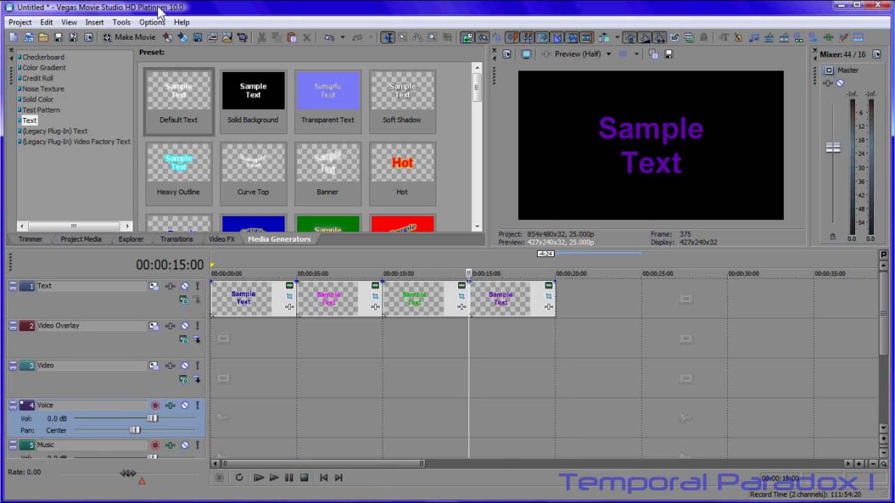
Add a red default Sample Text clip spanning 00:20 to 00:25, then scrub through it
{"action": "left_click_drag", "start_coordinate": [186, 94], "coordinate": [562, 312]}
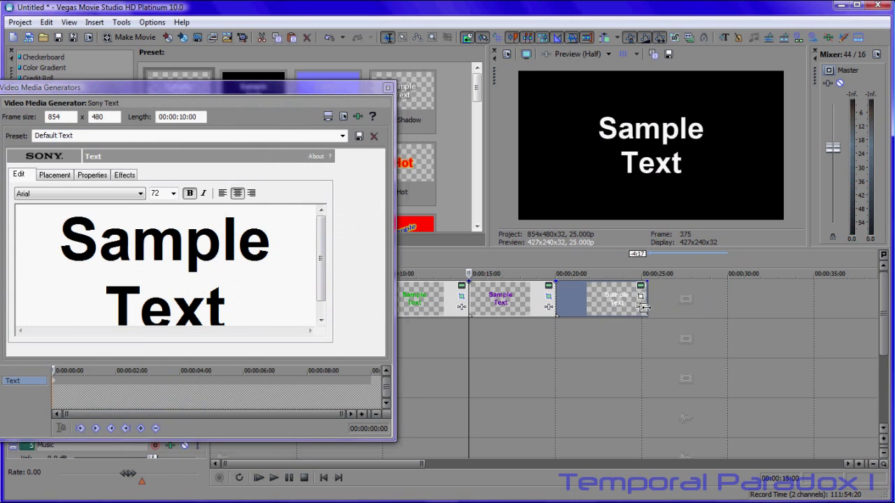
{"action": "left_click_drag", "start_coordinate": [644, 306], "coordinate": [641, 306]}
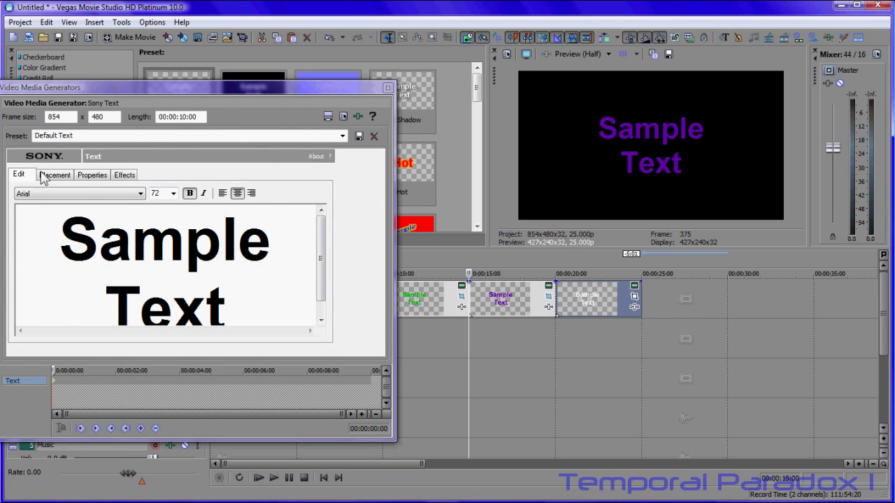
{"action": "left_click", "coordinate": [89, 174]}
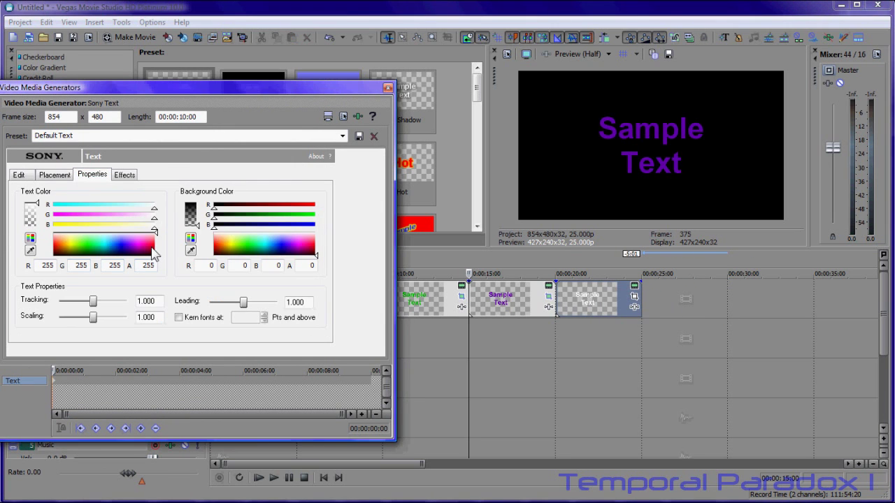
{"action": "left_click", "coordinate": [151, 246]}
{"action": "left_click", "coordinate": [387, 88]}
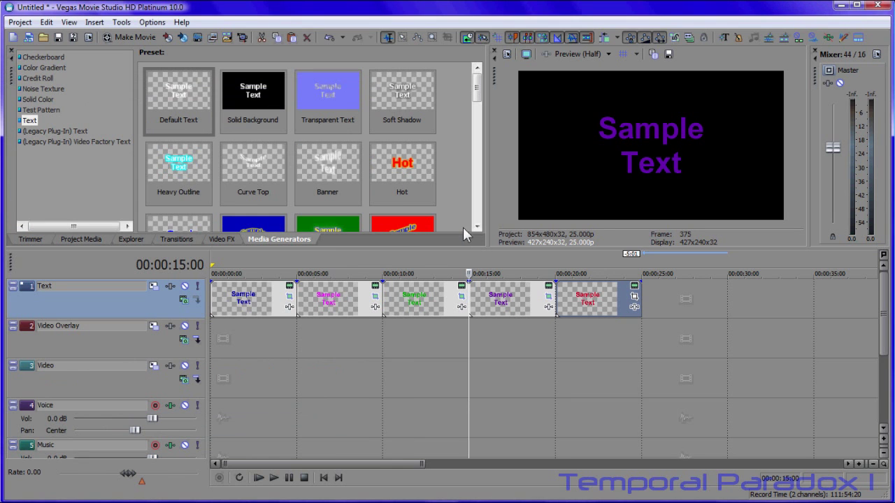
{"action": "left_click", "coordinate": [555, 347]}
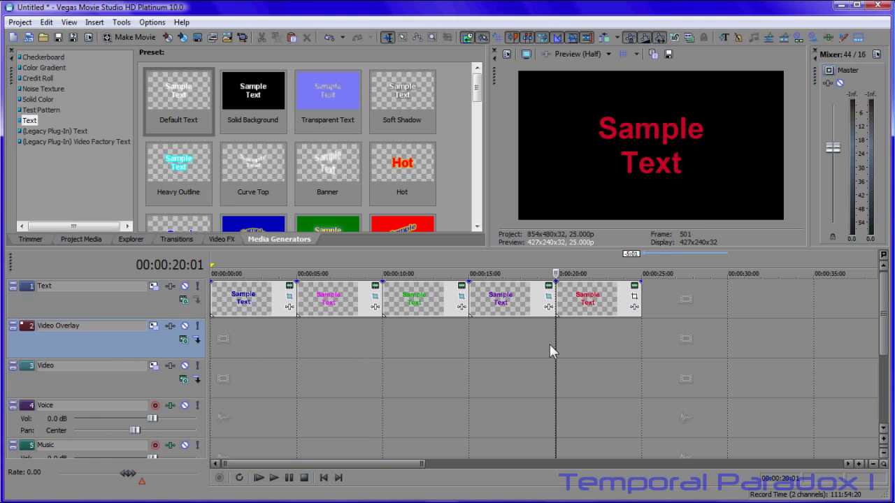
{"action": "mouse_move", "coordinate": [557, 348]}
{"action": "left_mouse_down"}
{"action": "mouse_move", "coordinate": [578, 345]}
{"action": "mouse_move", "coordinate": [556, 349]}
{"action": "left_mouse_up"}
In the red clip's Pan/Crop, zoom out and rotate the frame to a 90° angle
{"action": "left_click", "coordinate": [634, 299]}
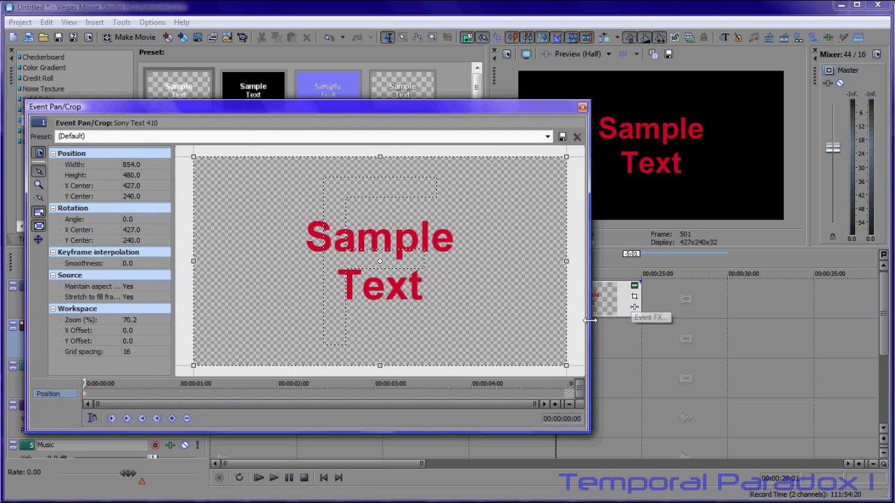
{"action": "scroll", "coordinate": [456, 277], "scroll_direction": "down", "scroll_amount": 4}
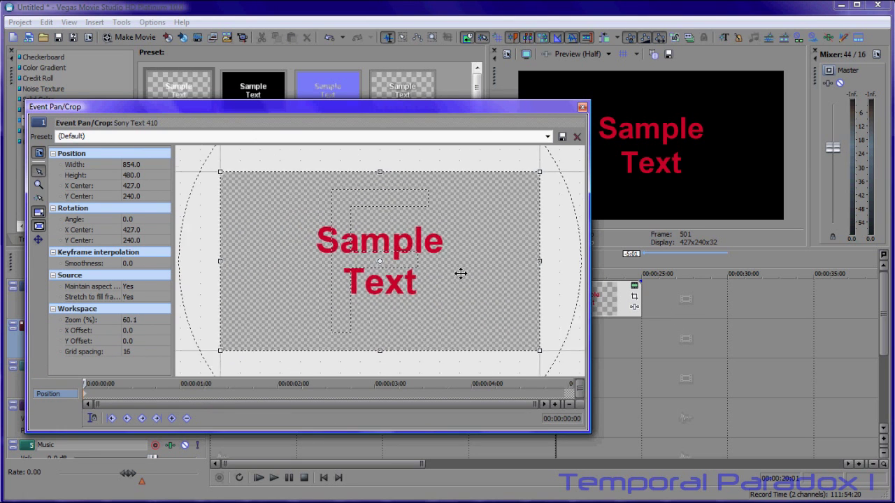
{"action": "scroll", "coordinate": [461, 273], "scroll_direction": "down", "scroll_amount": 4}
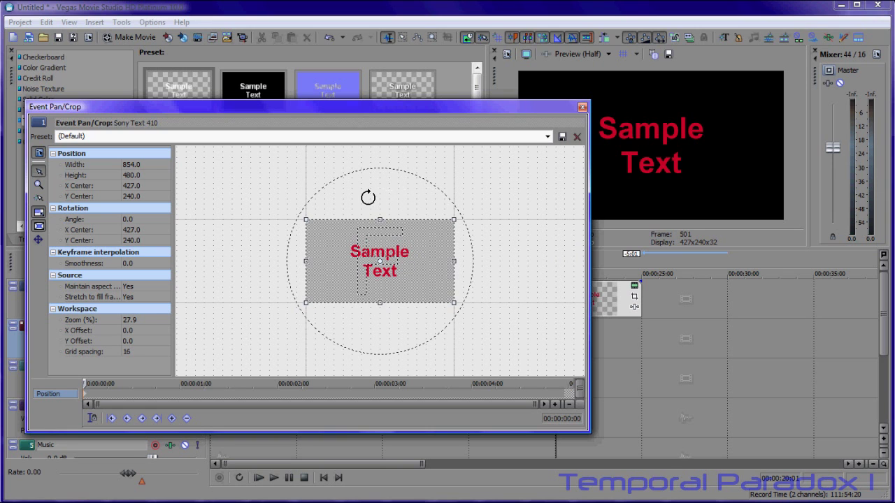
{"action": "left_click_drag", "start_coordinate": [367, 198], "coordinate": [462, 244]}
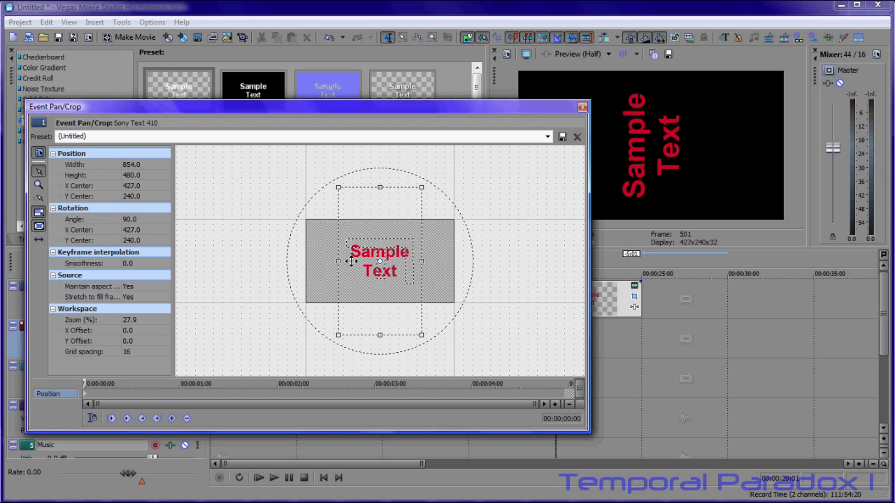
Nudge the rotated frame, moving it vertically only until it's centred at Y 243.6
{"action": "mouse_move", "coordinate": [381, 264]}
{"action": "left_mouse_down"}
{"action": "mouse_move", "coordinate": [454, 260]}
{"action": "mouse_move", "coordinate": [326, 264]}
{"action": "mouse_move", "coordinate": [401, 261]}
{"action": "mouse_move", "coordinate": [382, 265]}
{"action": "left_mouse_up"}
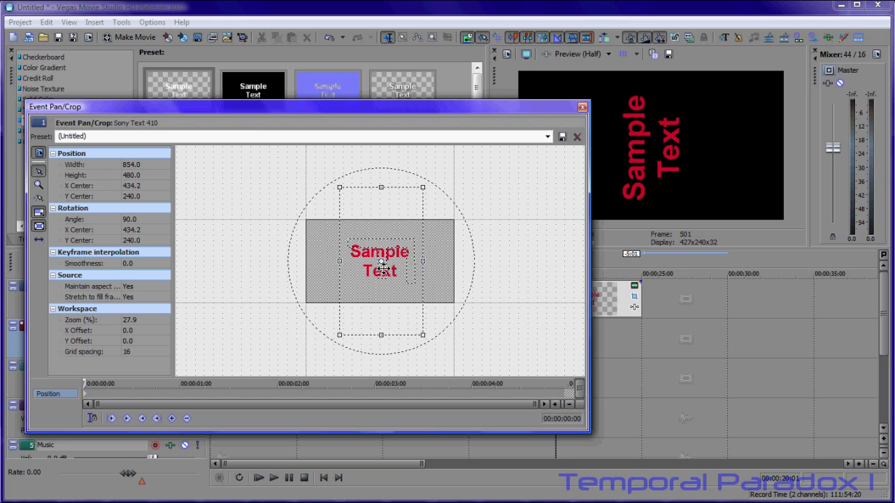
{"action": "left_click", "coordinate": [40, 240]}
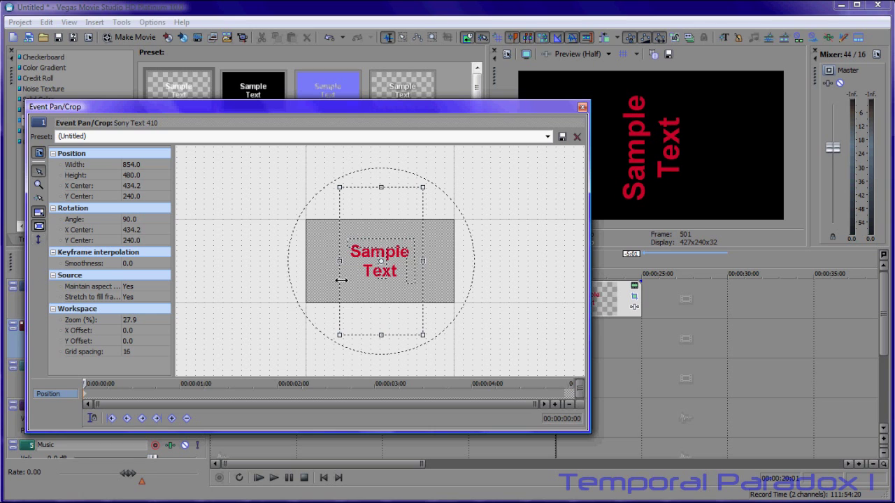
{"action": "left_click_drag", "start_coordinate": [378, 273], "coordinate": [374, 310]}
{"action": "left_click_drag", "start_coordinate": [373, 111], "coordinate": [367, 180]}
{"action": "left_click_drag", "start_coordinate": [368, 347], "coordinate": [367, 299]}
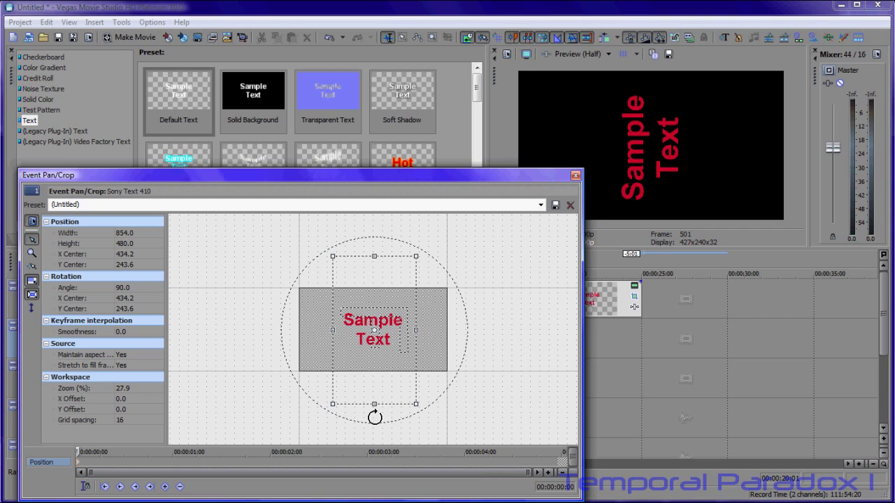
Reset the frame to 16:9 Widescreen, then at 00:04 spin it to 359.5° and shrink it to 418.7 × 235.6
{"action": "left_click", "coordinate": [541, 205]}
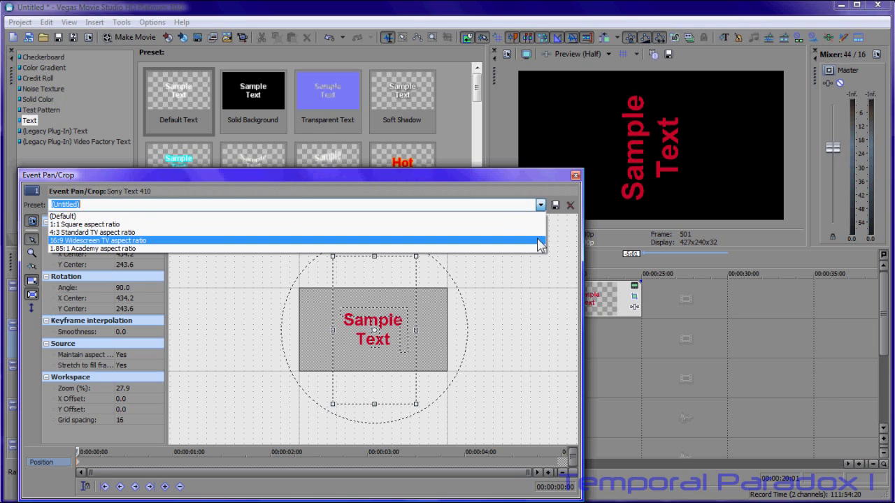
{"action": "left_click", "coordinate": [541, 240]}
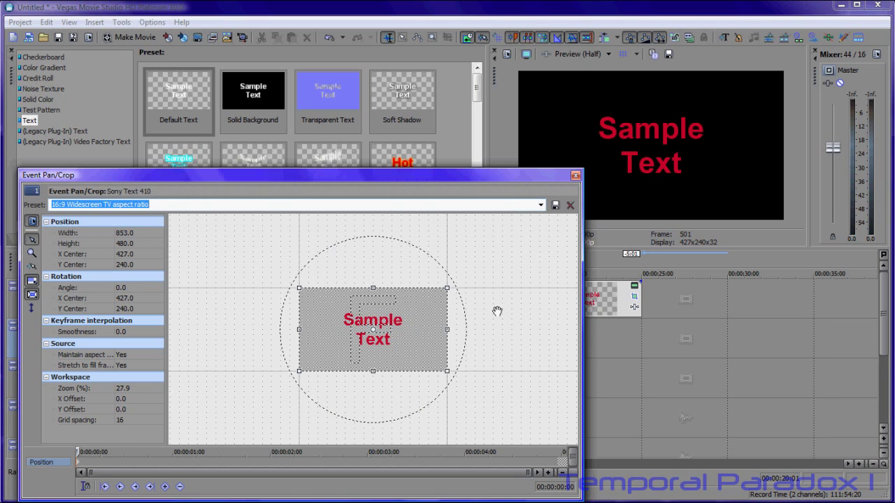
{"action": "left_click_drag", "start_coordinate": [78, 451], "coordinate": [469, 448]}
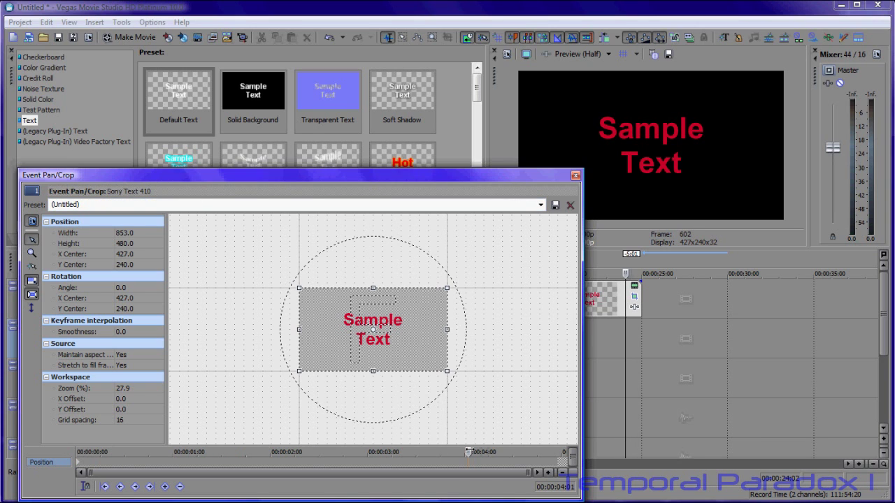
{"action": "left_click_drag", "start_coordinate": [423, 394], "coordinate": [438, 408]}
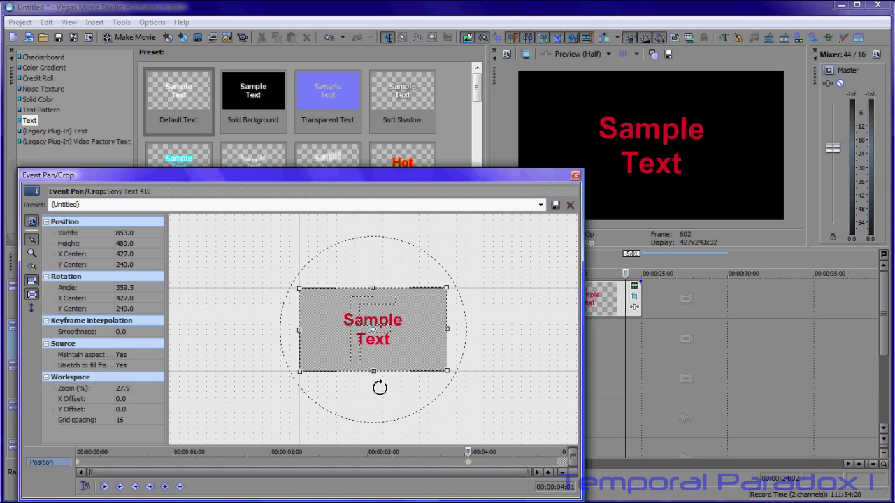
{"action": "left_click_drag", "start_coordinate": [373, 374], "coordinate": [367, 350]}
{"action": "left_click", "coordinate": [575, 175]}
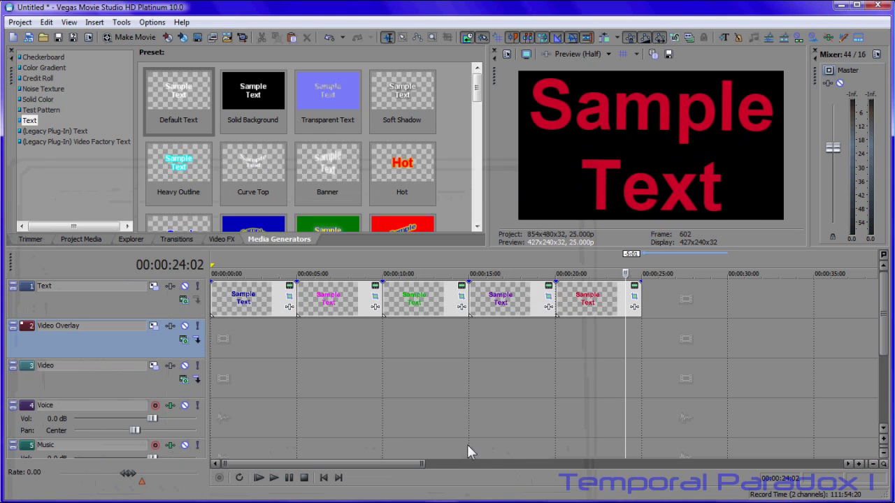
{"action": "left_click", "coordinate": [556, 365]}
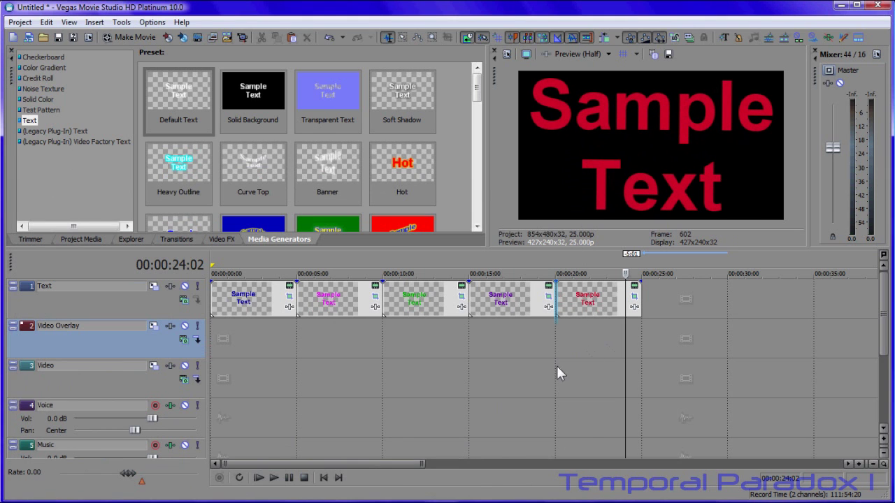
{"action": "left_click", "coordinate": [258, 478]}
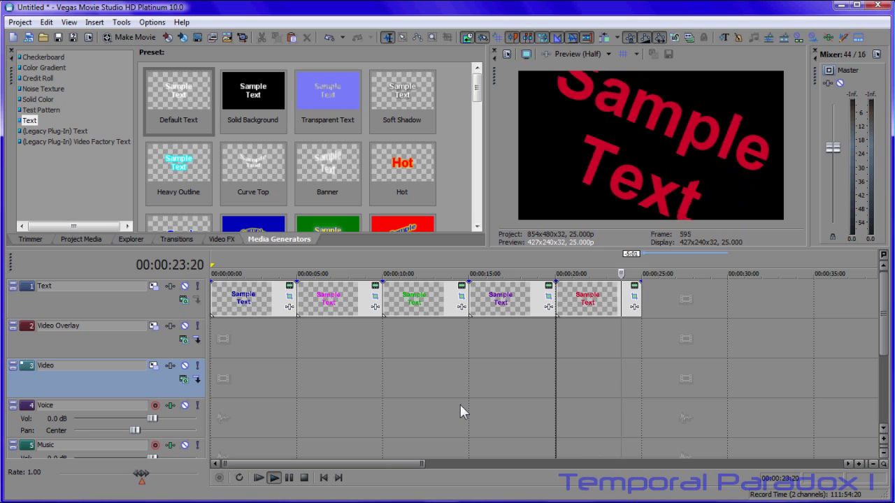
{"action": "left_click", "coordinate": [288, 478]}
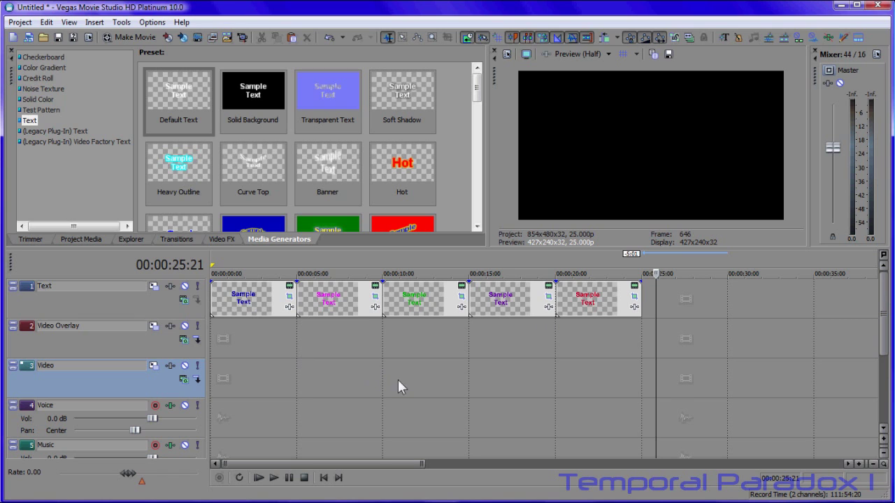
Move the magenta clip to Video Overlay and the green clip to the Video track, both at 00:00
{"action": "left_click", "coordinate": [347, 297]}
{"action": "left_click_drag", "start_coordinate": [347, 321], "coordinate": [265, 333]}
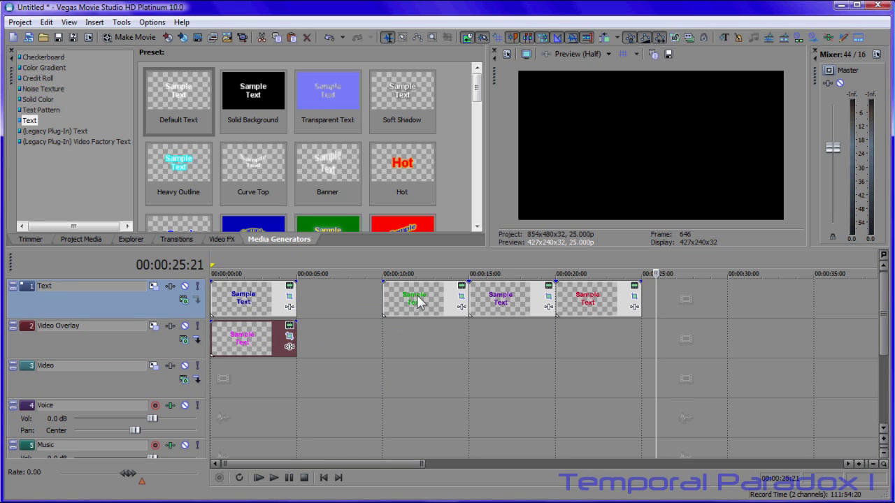
{"action": "left_click_drag", "start_coordinate": [417, 303], "coordinate": [250, 383]}
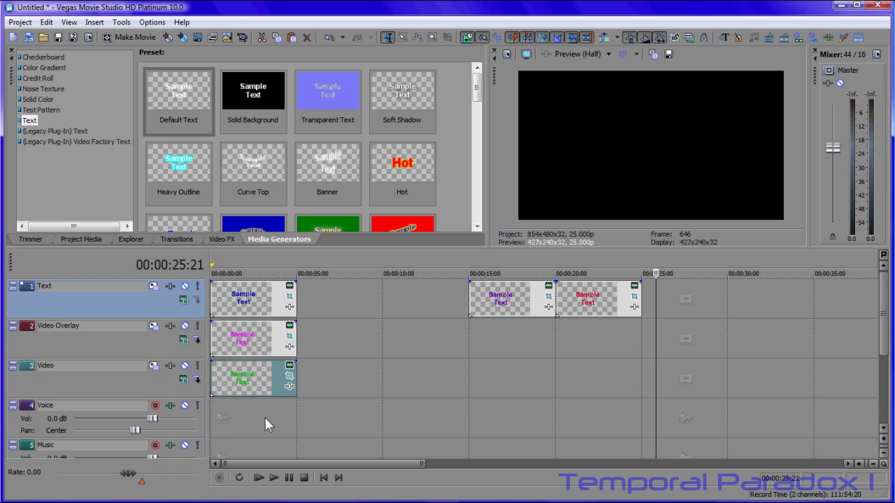
Insert two new empty video tracks
{"action": "right_click", "coordinate": [309, 380]}
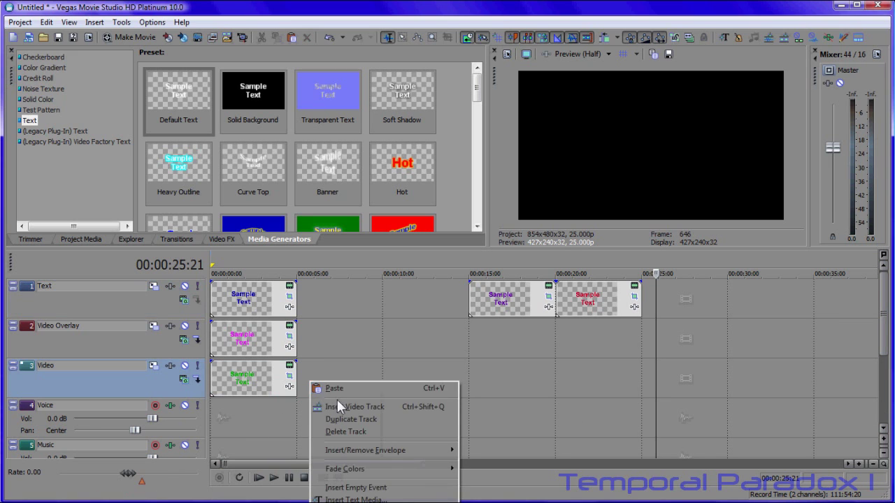
{"action": "left_click", "coordinate": [339, 404]}
{"action": "right_click", "coordinate": [317, 380]}
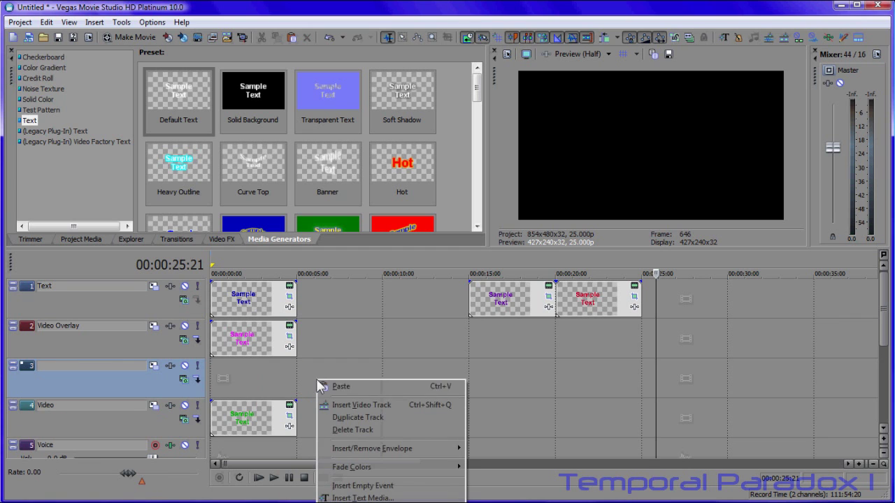
{"action": "left_click", "coordinate": [339, 404]}
Move the purple and red clips to 00:00 on tracks 3 and 4, then return to start
{"action": "left_click", "coordinate": [519, 308]}
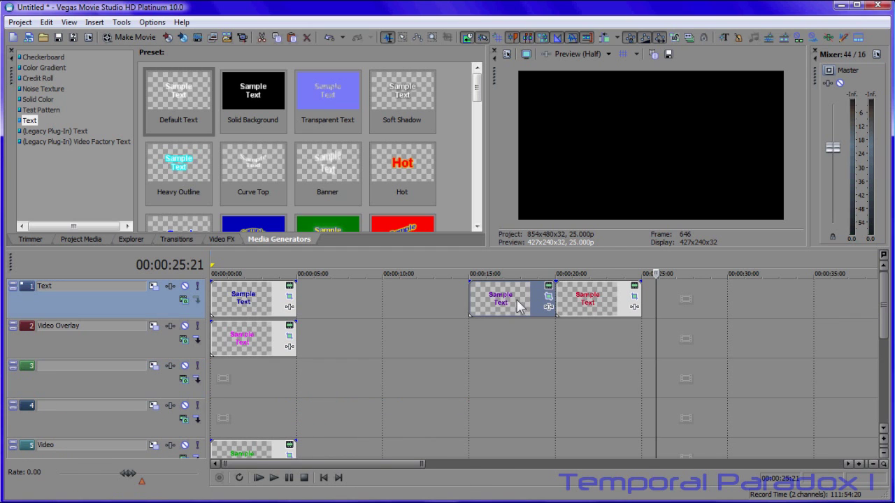
{"action": "left_click_drag", "start_coordinate": [518, 308], "coordinate": [227, 399]}
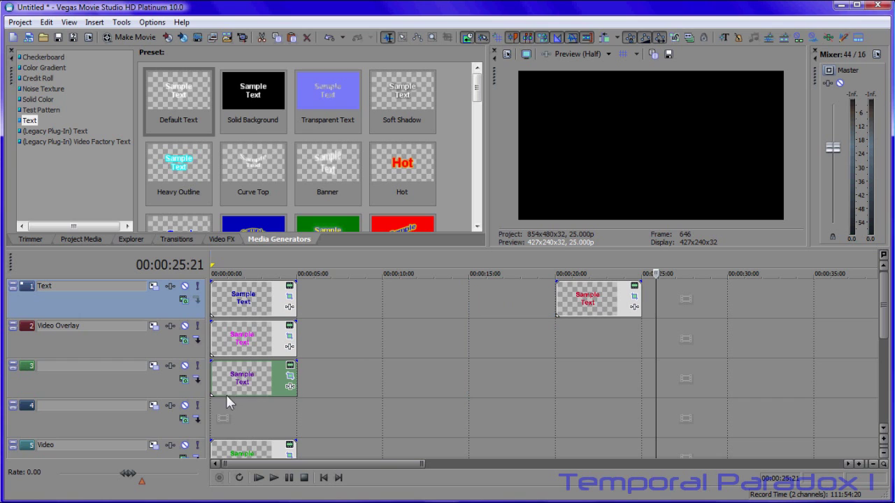
{"action": "left_click_drag", "start_coordinate": [609, 295], "coordinate": [265, 431]}
{"action": "left_click", "coordinate": [323, 477]}
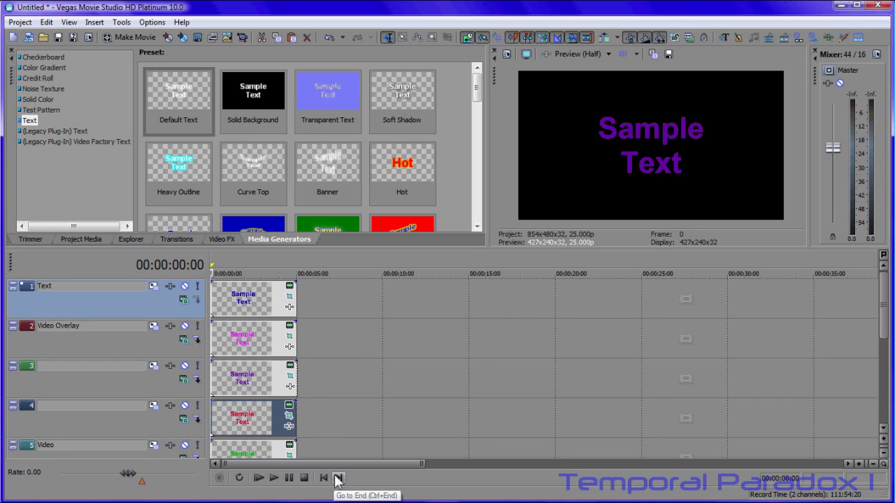
{"action": "left_click", "coordinate": [273, 479]}
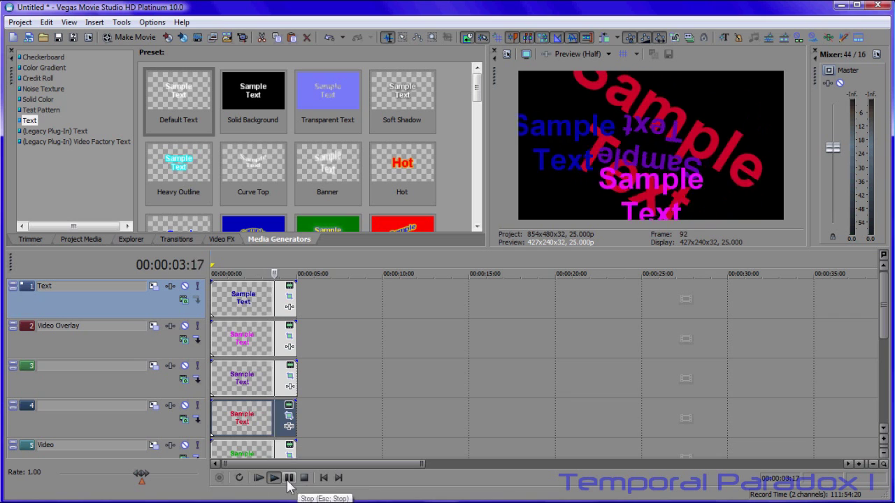
{"action": "left_click", "coordinate": [288, 481]}
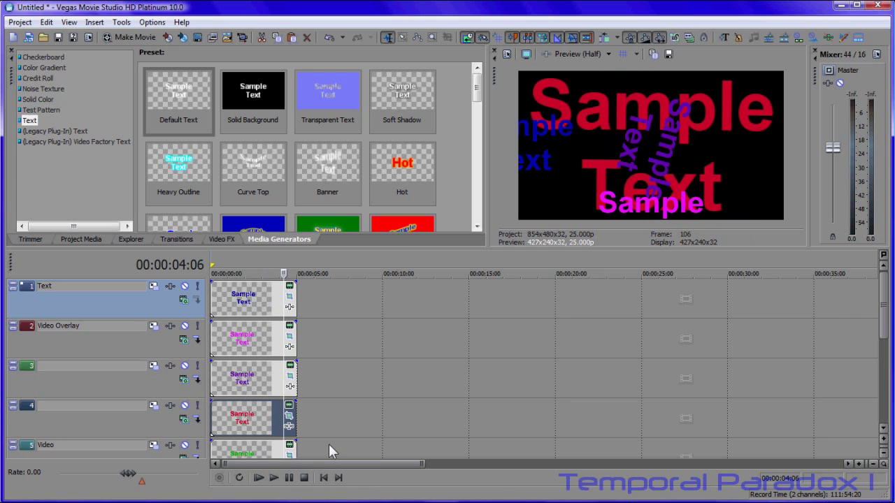